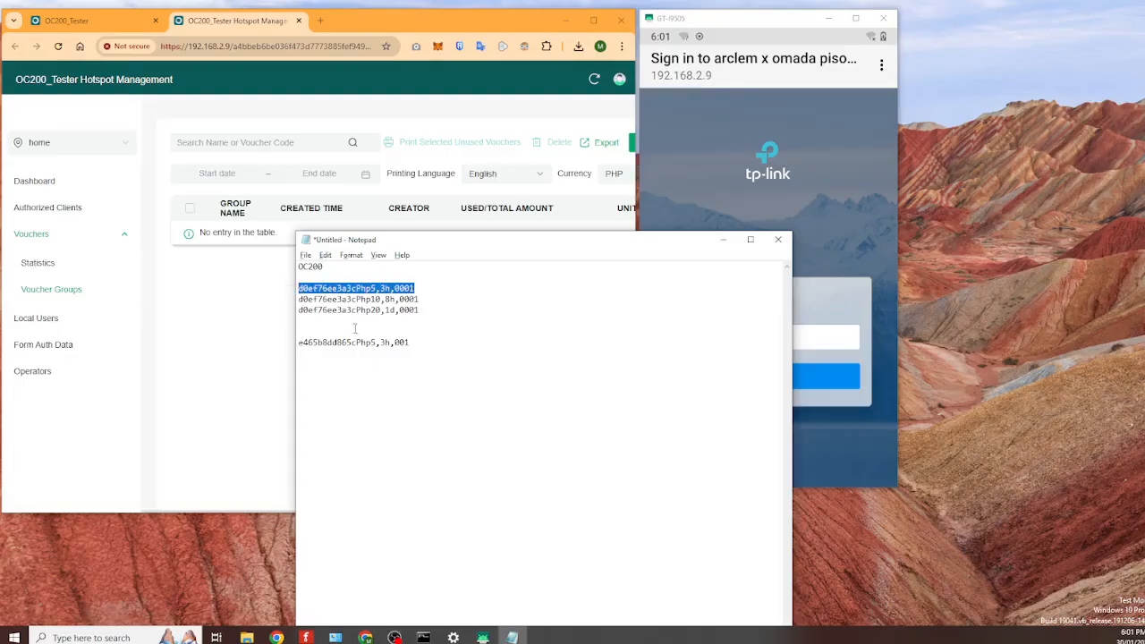
# - Paste a copy of the 5-peso voucher line at the end of the notes, with a space after the code
pyautogui.click(451, 350)
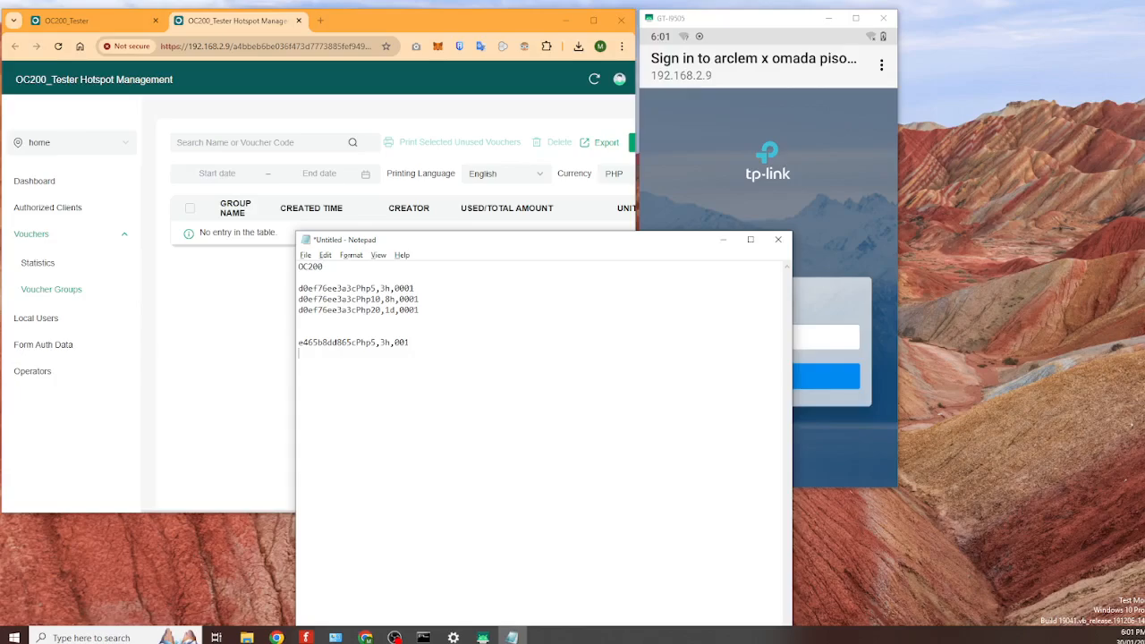
pyautogui.press('Return')
pyautogui.press('Return')
pyautogui.write('d0ef76ee3a3cPhp5,3h,0001')
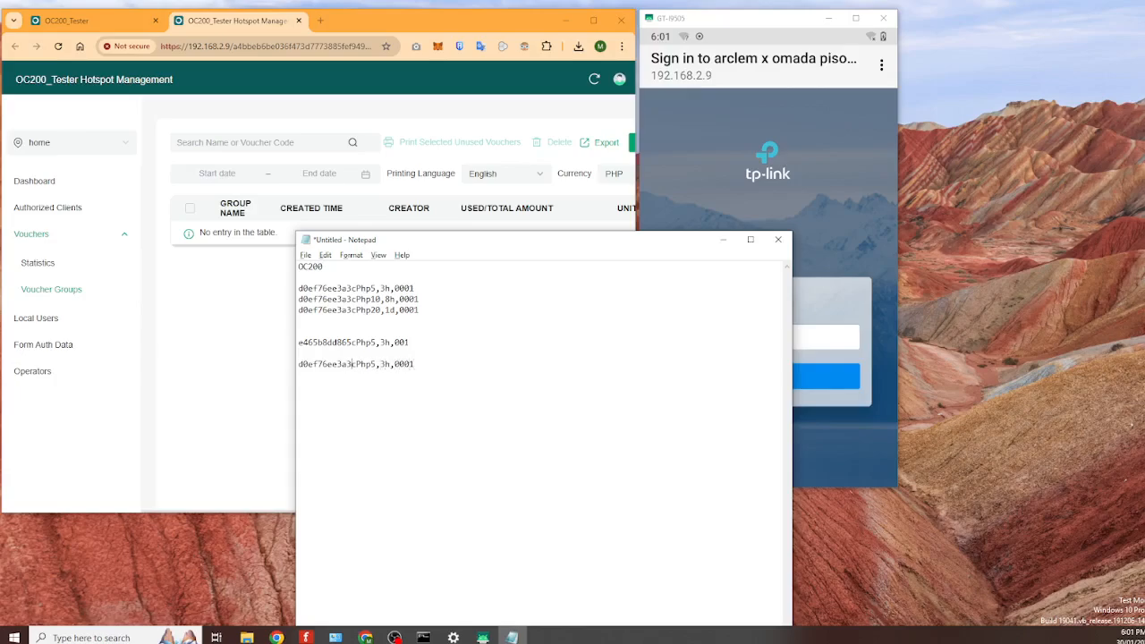
pyautogui.click(353, 364)
pyautogui.moveTo(359, 364); pyautogui.dragTo(382, 364)
pyautogui.click(359, 364)
pyautogui.click(357, 365)
pyautogui.moveTo(356, 364); pyautogui.dragTo(396, 364)
pyautogui.doubleClick(391, 365)
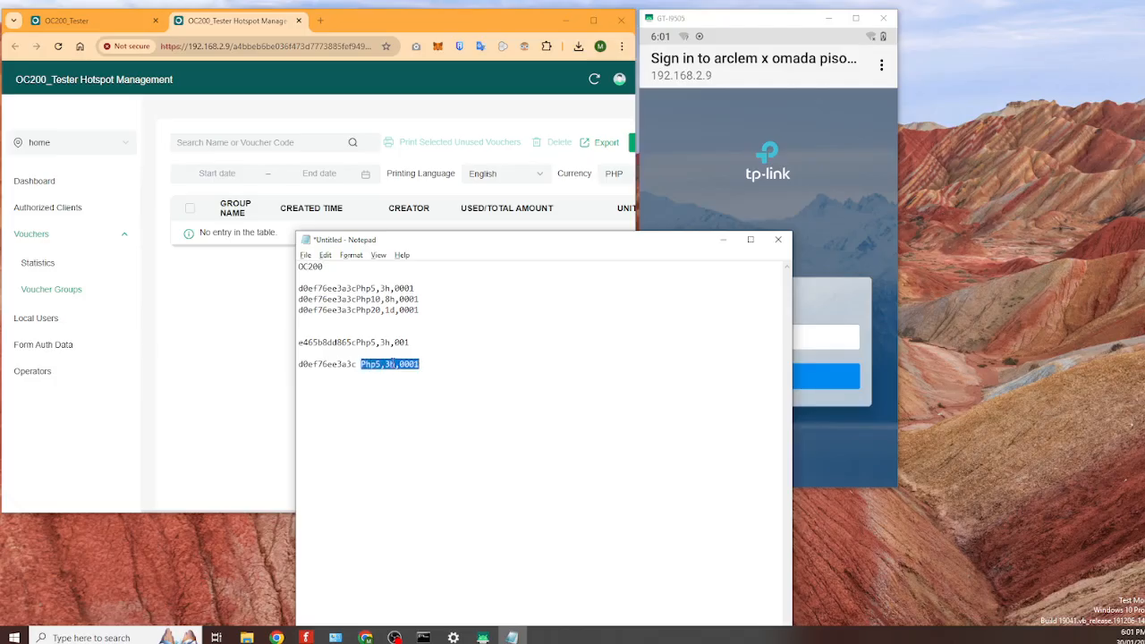
pyautogui.click(392, 365)
pyautogui.press('Up')
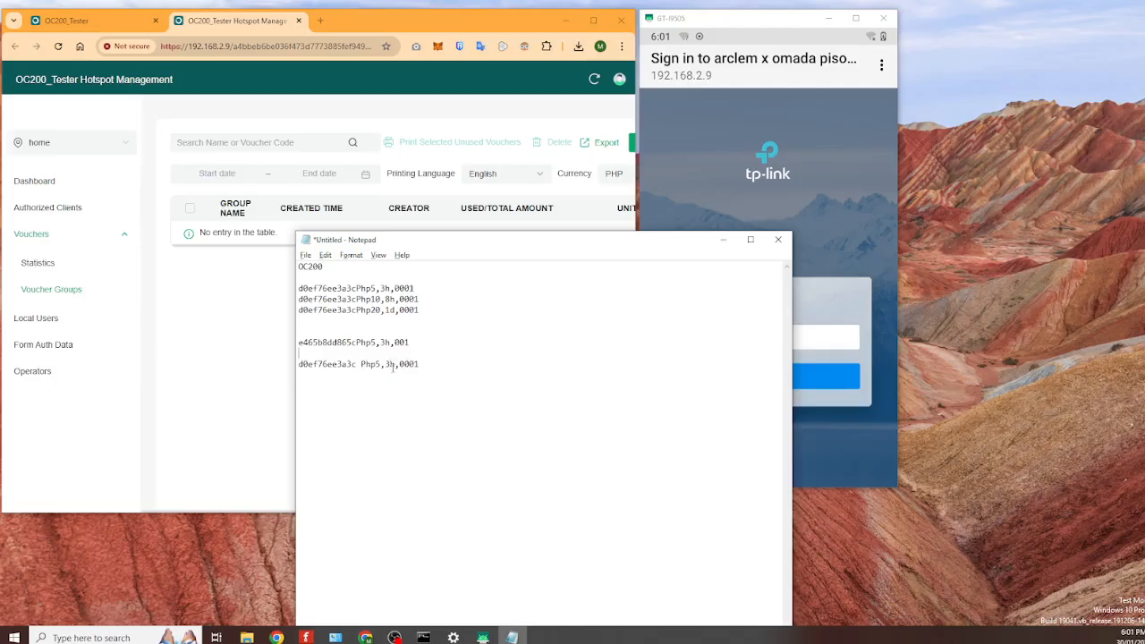
pyautogui.write('ours')
pyautogui.moveTo(449, 364); pyautogui.dragTo(298, 364)
pyautogui.click(460, 367)
pyautogui.moveTo(463, 367); pyautogui.dragTo(298, 366)
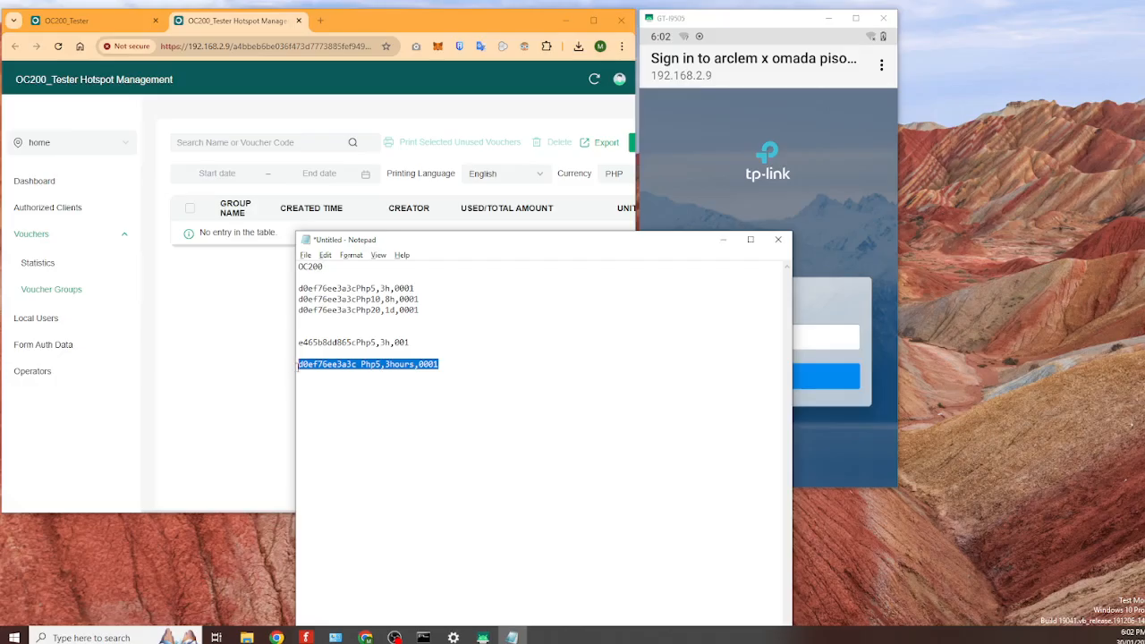
pyautogui.click(450, 376)
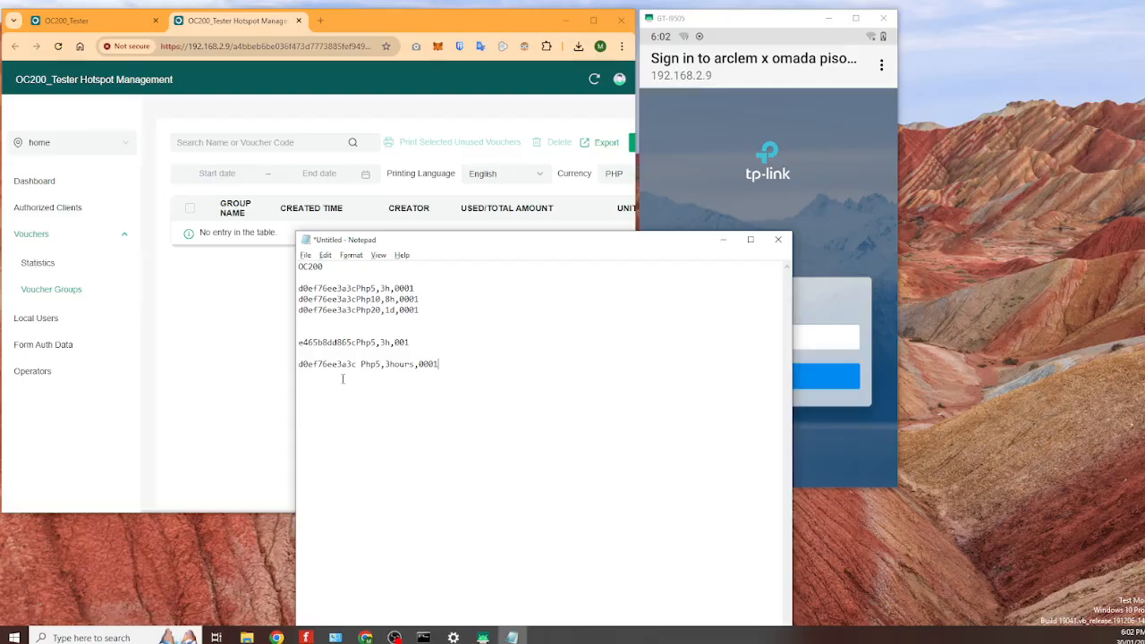
pyautogui.click(211, 343)
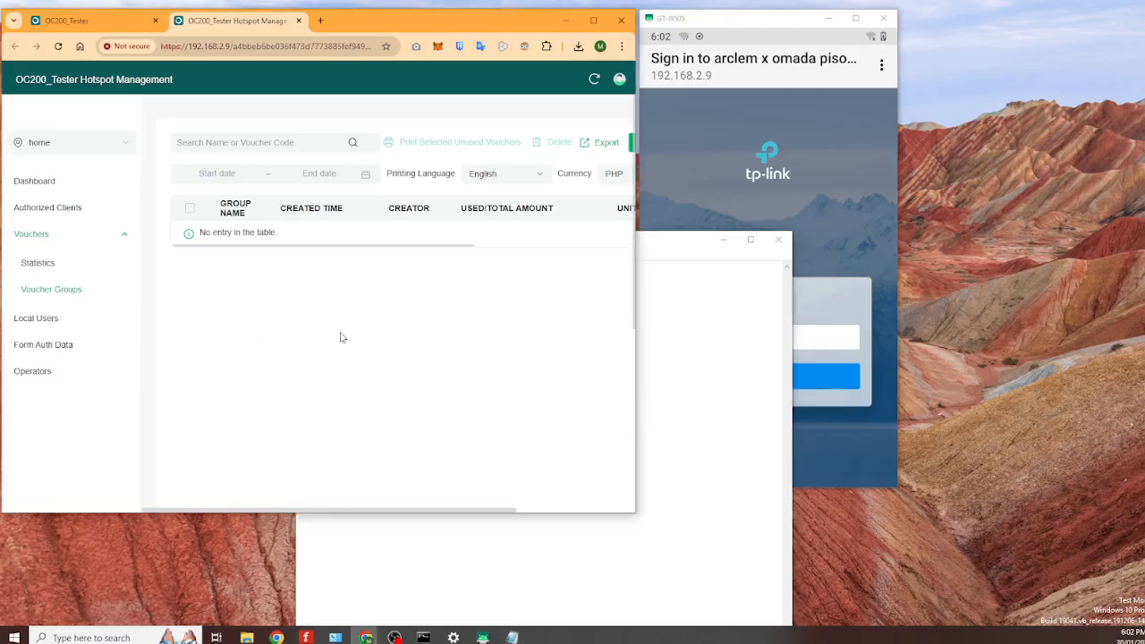
# - Widen the browser and paste the Php5,3h,0001 Notepad line as the new voucher group's name
pyautogui.click(669, 320)
pyautogui.moveTo(357, 288); pyautogui.dragTo(302, 288)
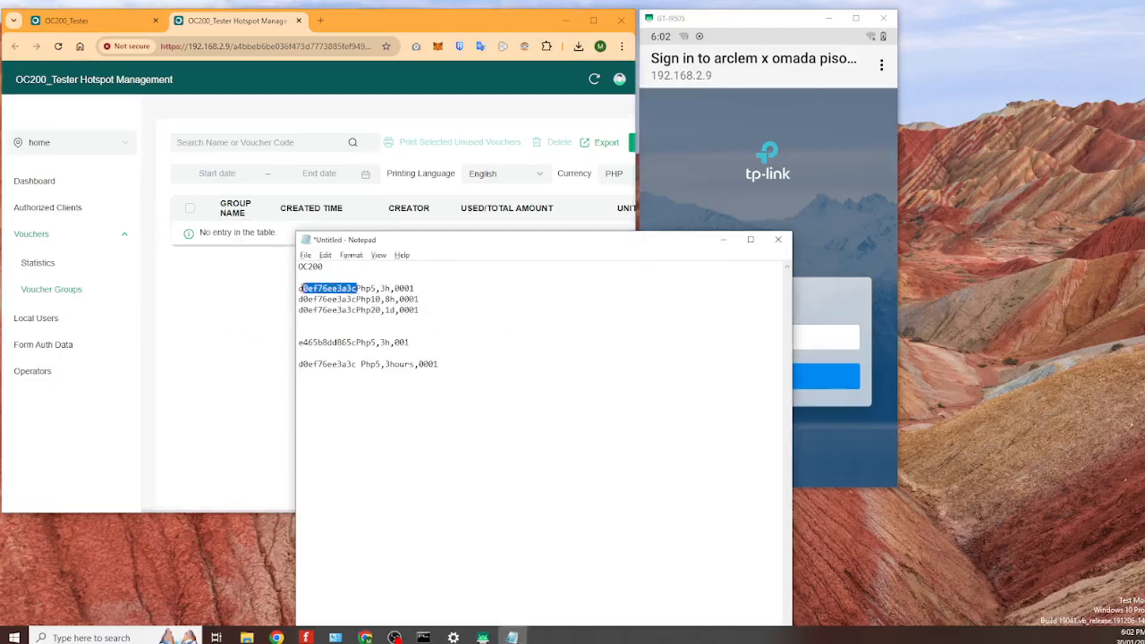
pyautogui.click(632, 215)
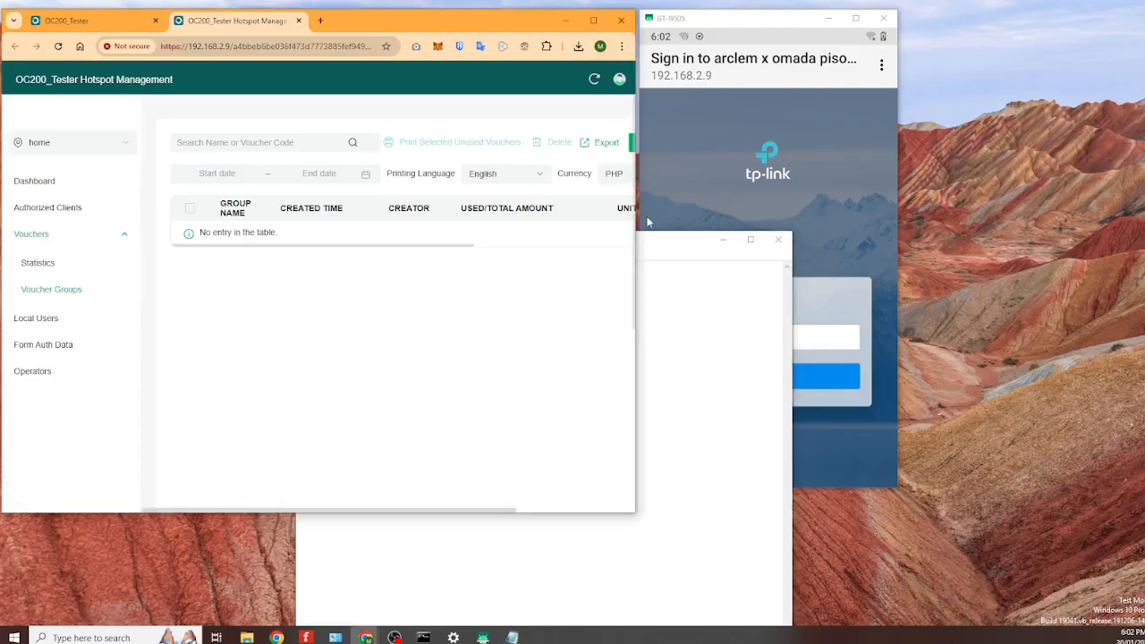
pyautogui.moveTo(632, 215); pyautogui.dragTo(817, 247)
pyautogui.click(682, 142)
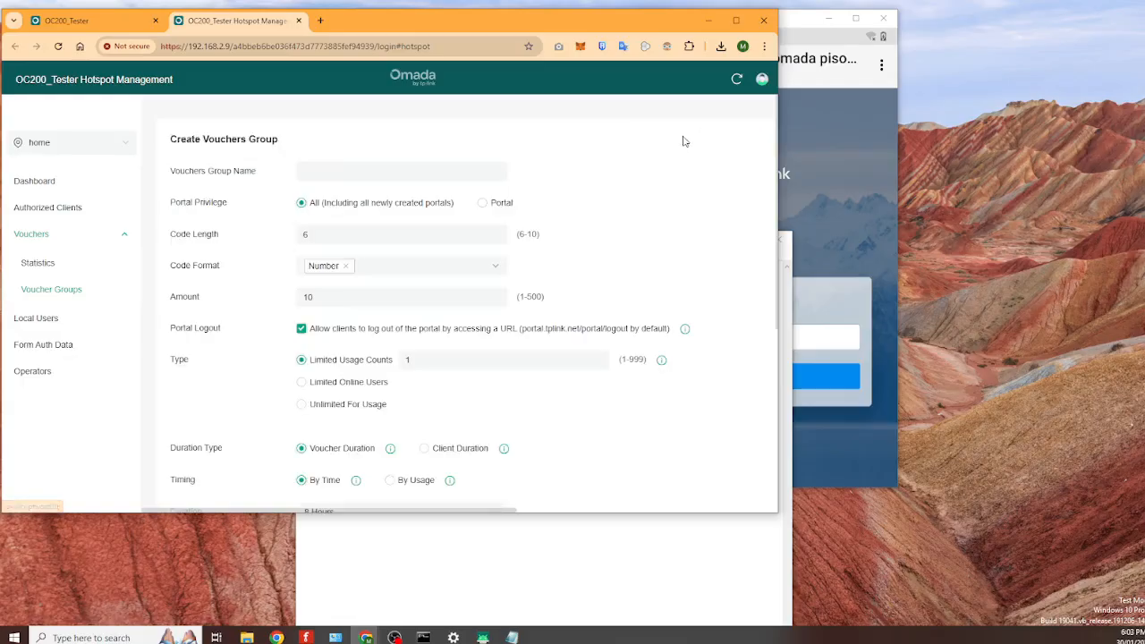
pyautogui.hotkey('alt', 'Tab')
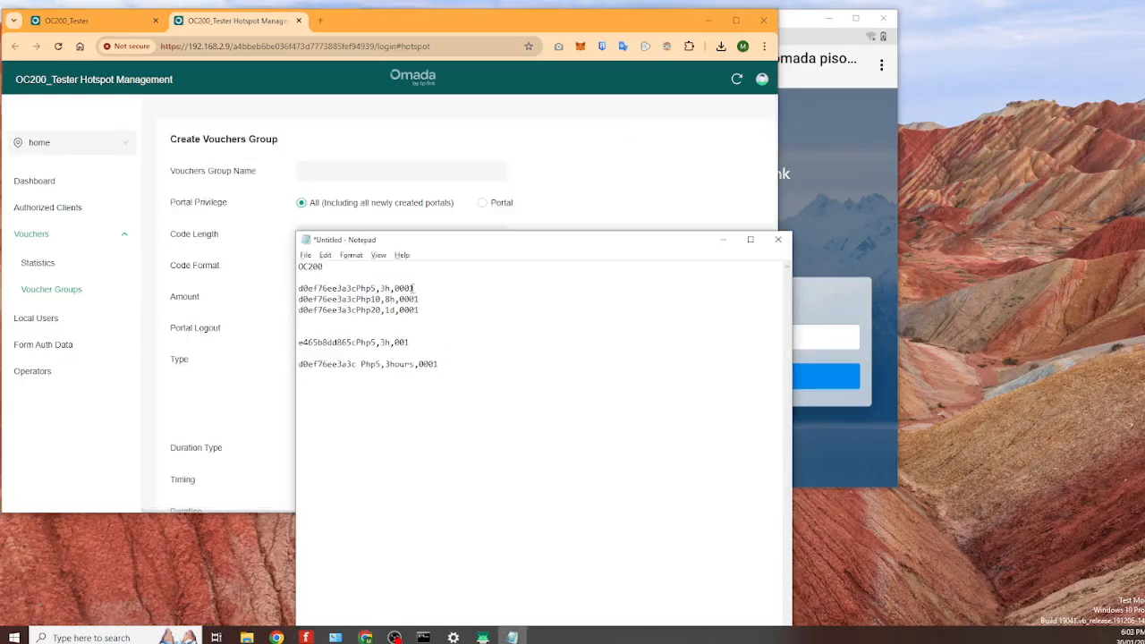
pyautogui.moveTo(414, 288); pyautogui.dragTo(299, 288)
pyautogui.hotkey('ctrl', 'c')
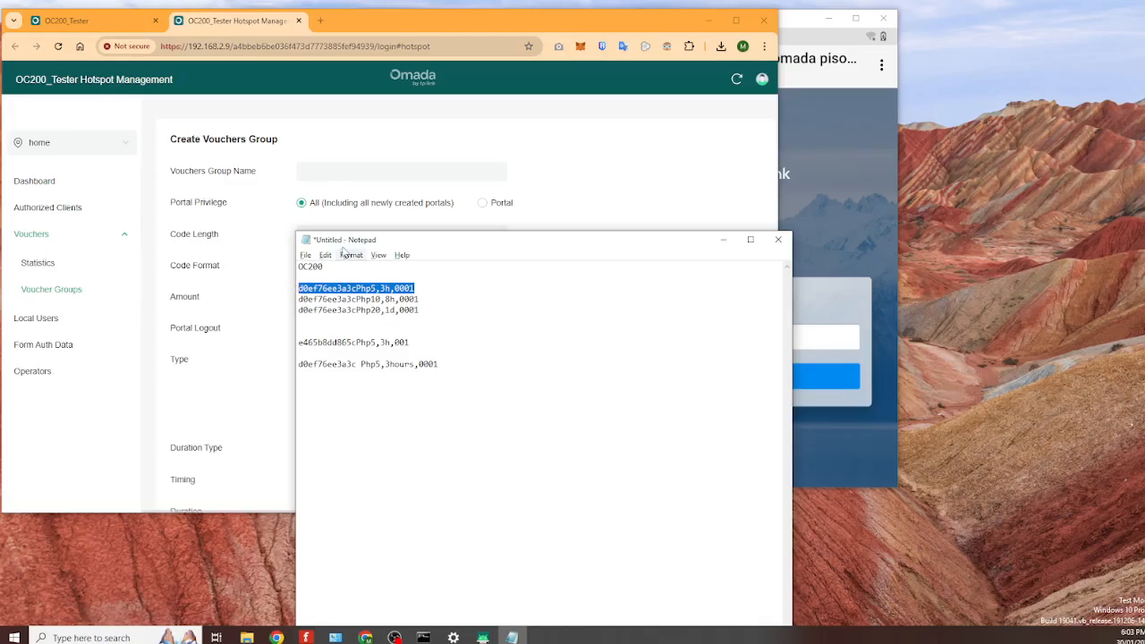
pyautogui.click(338, 170)
pyautogui.hotkey('ctrl', 'v')
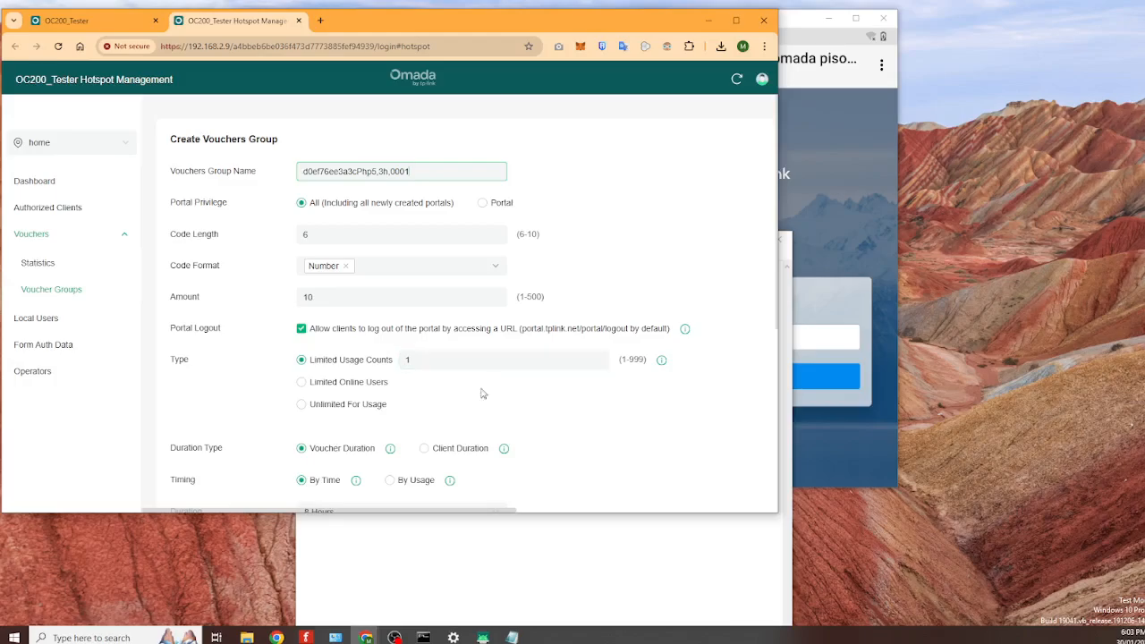
# - Set the voucher duration to Custom, 1 minute
pyautogui.scroll(-3, 461, 363)
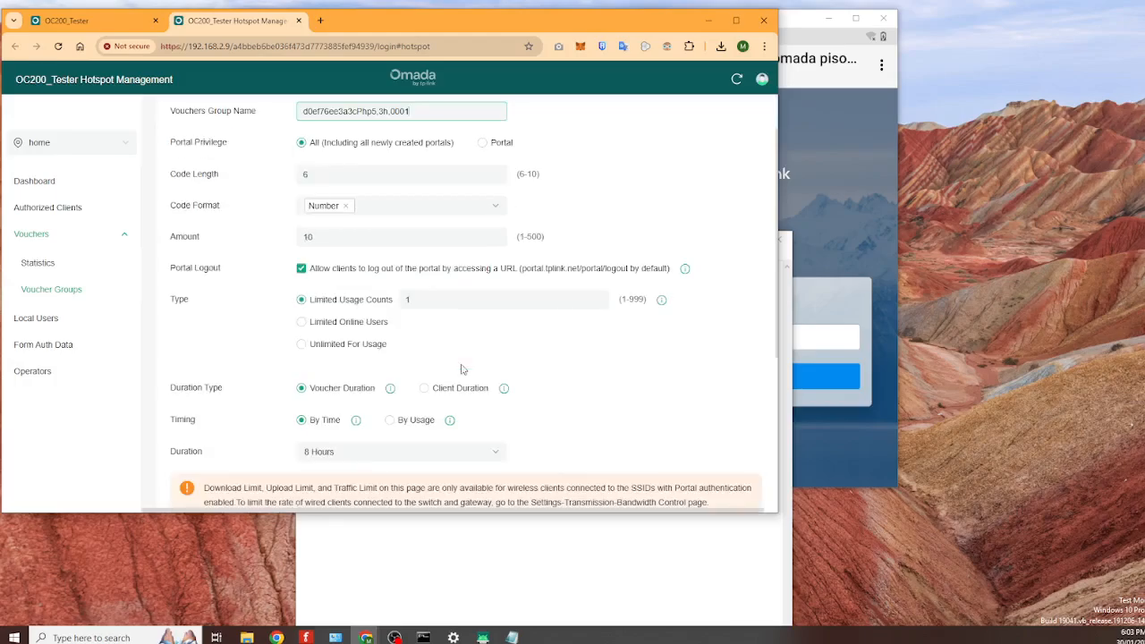
pyautogui.click(469, 332)
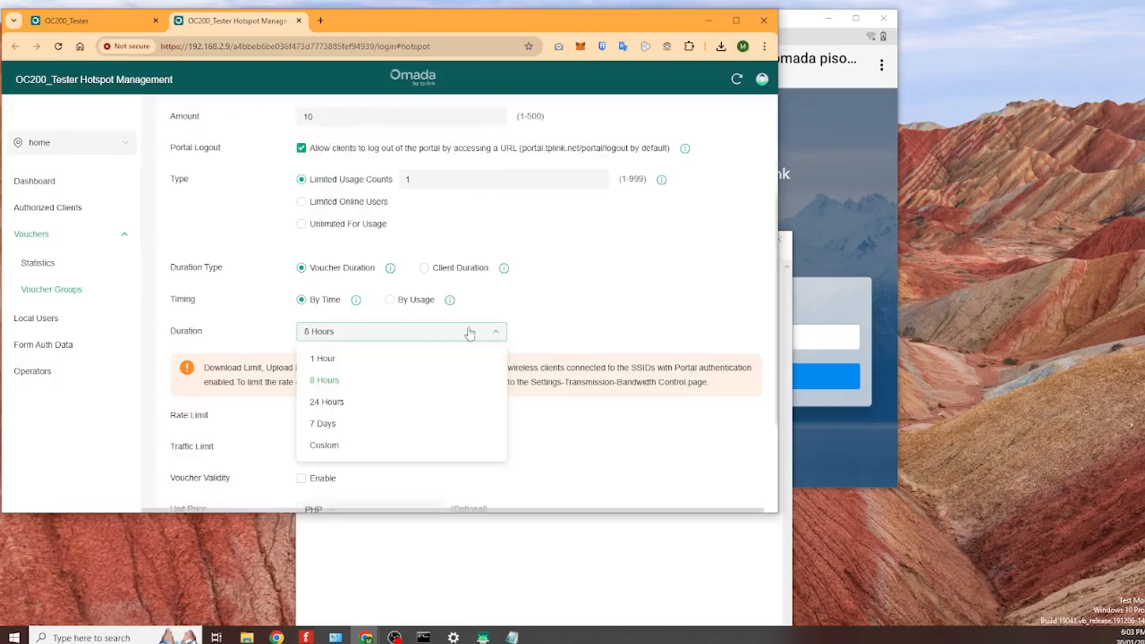
pyautogui.click(324, 445)
pyautogui.click(550, 333)
pyautogui.write('1')
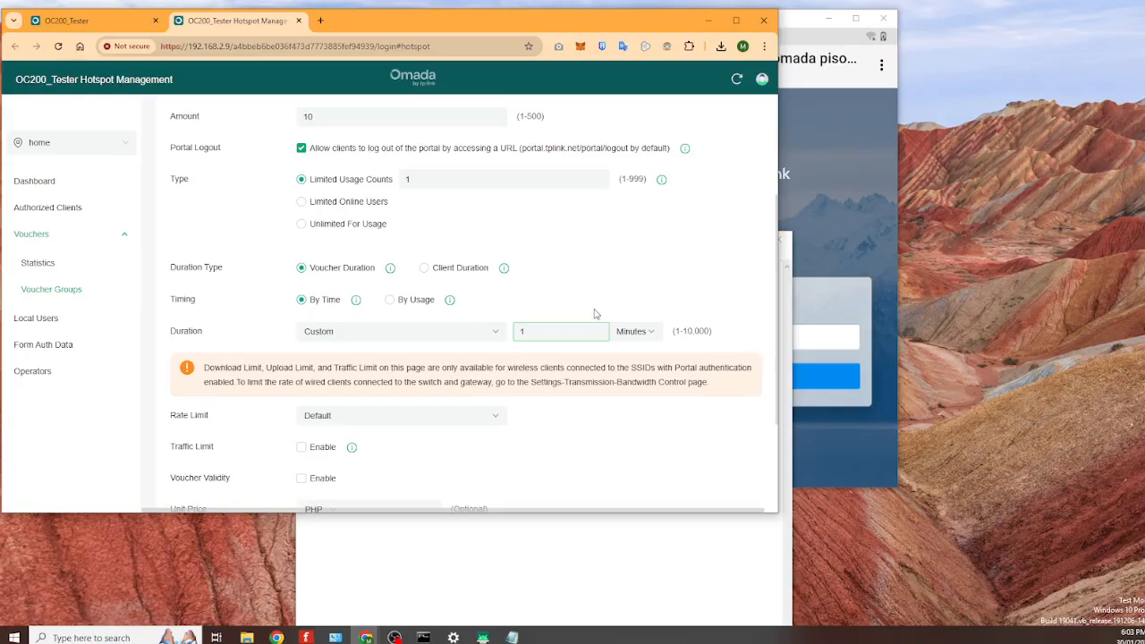
# - Set the voucher amount to 2 and the unit price to PHP 5
pyautogui.scroll(3, 594, 313)
pyautogui.moveTo(364, 295); pyautogui.dragTo(298, 289)
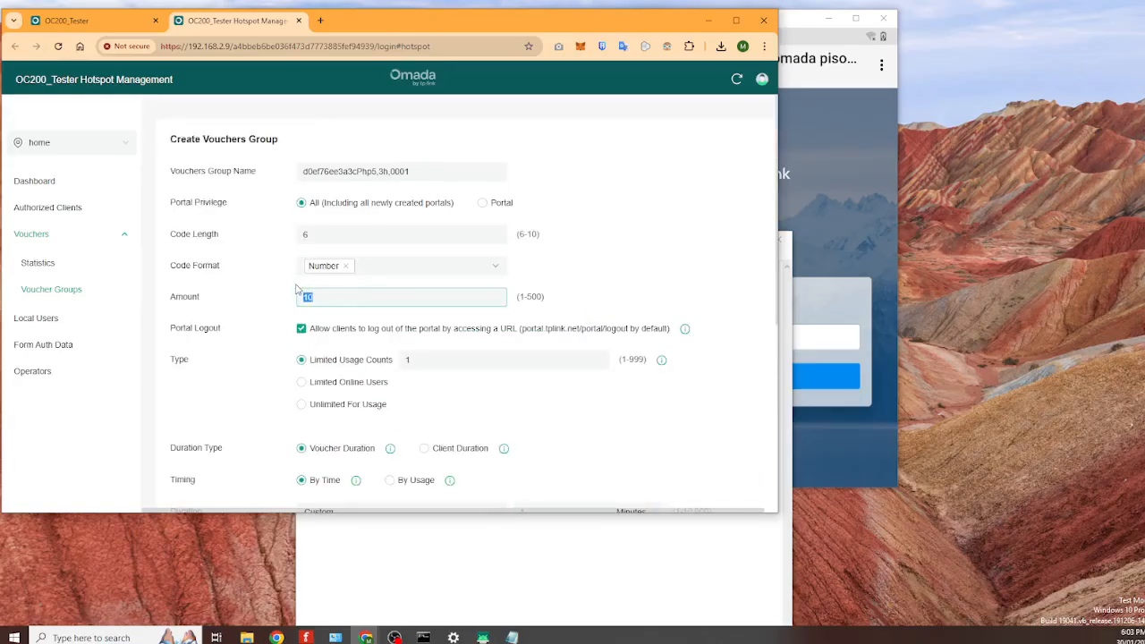
pyautogui.write('2')
pyautogui.scroll(-3, 393, 299)
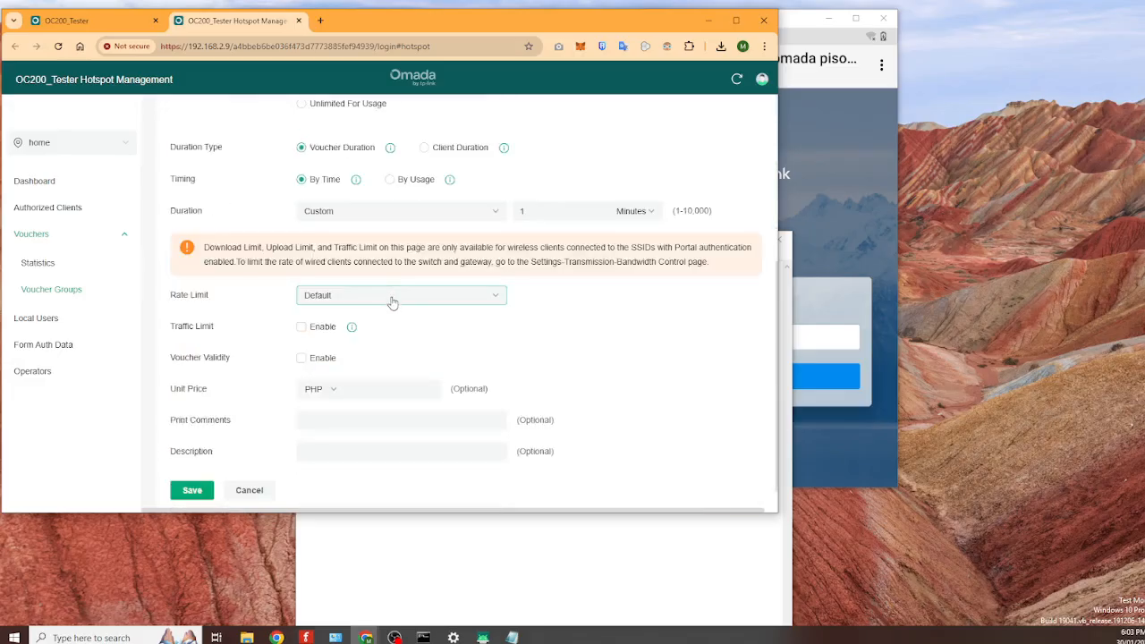
pyautogui.click(364, 388)
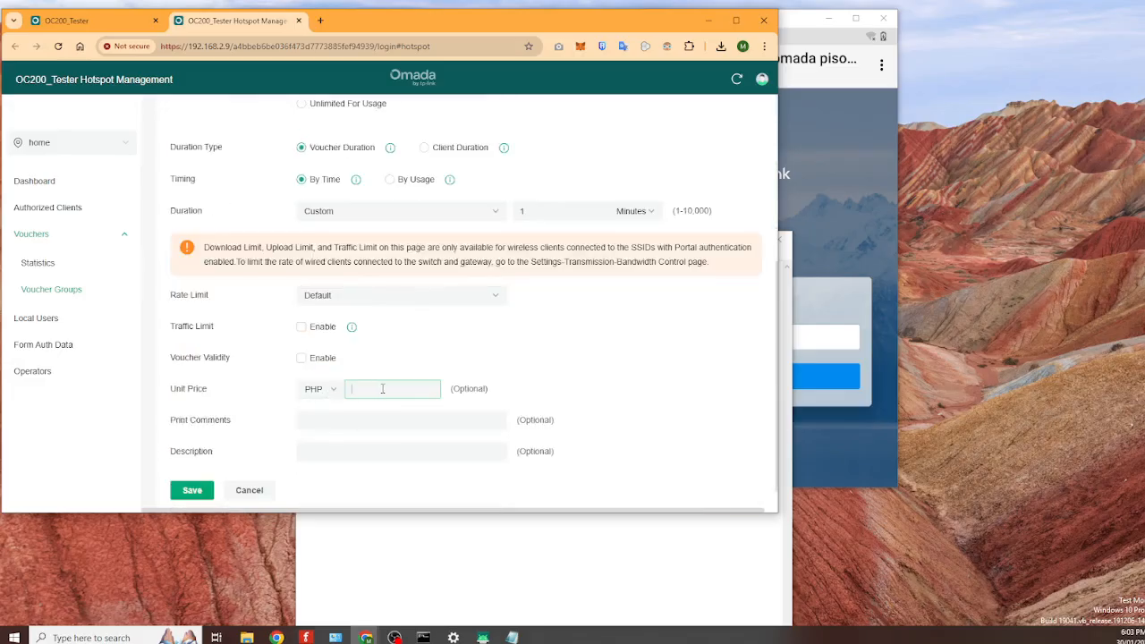
pyautogui.scroll(3, 382, 389)
pyautogui.scroll(-3, 420, 358)
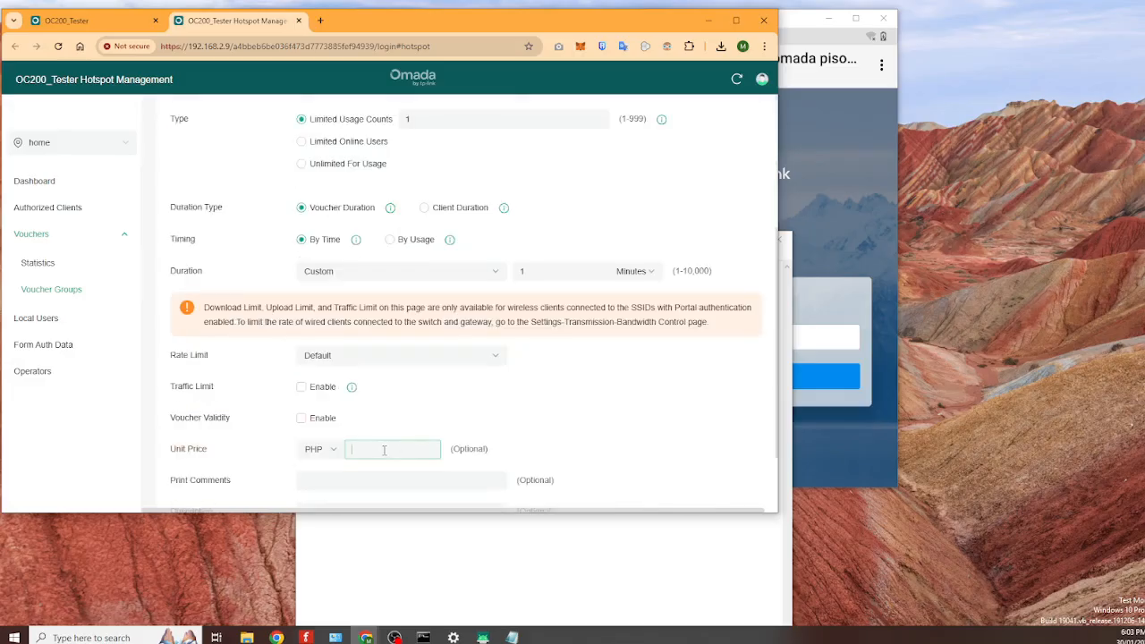
pyautogui.write('5')
pyautogui.scroll(-2, 366, 456)
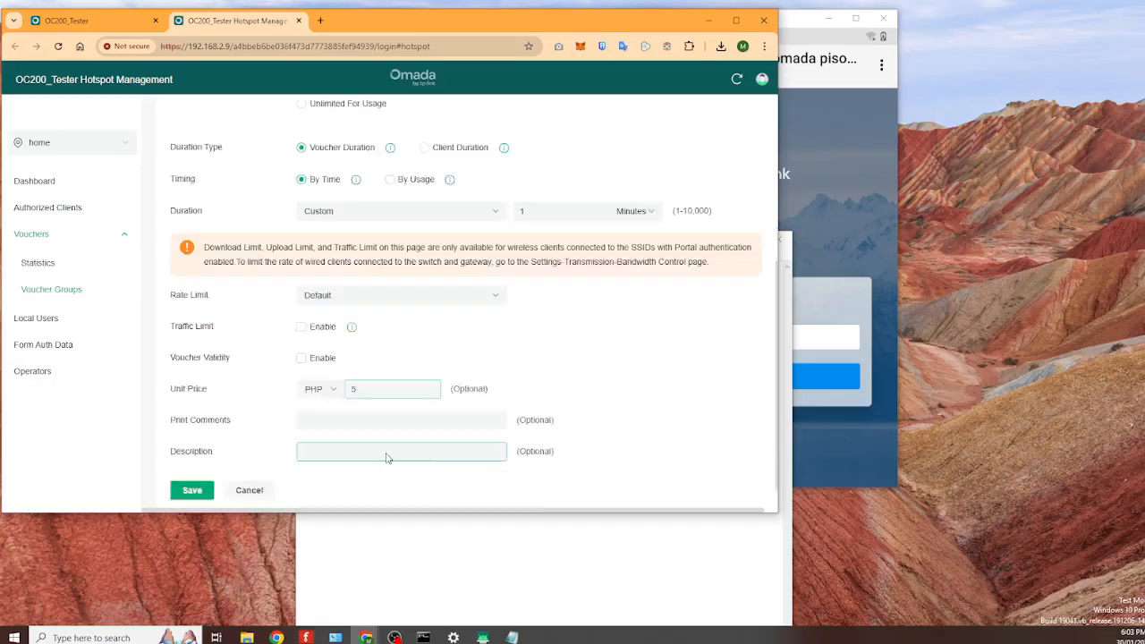
pyautogui.scroll(5, 703, 304)
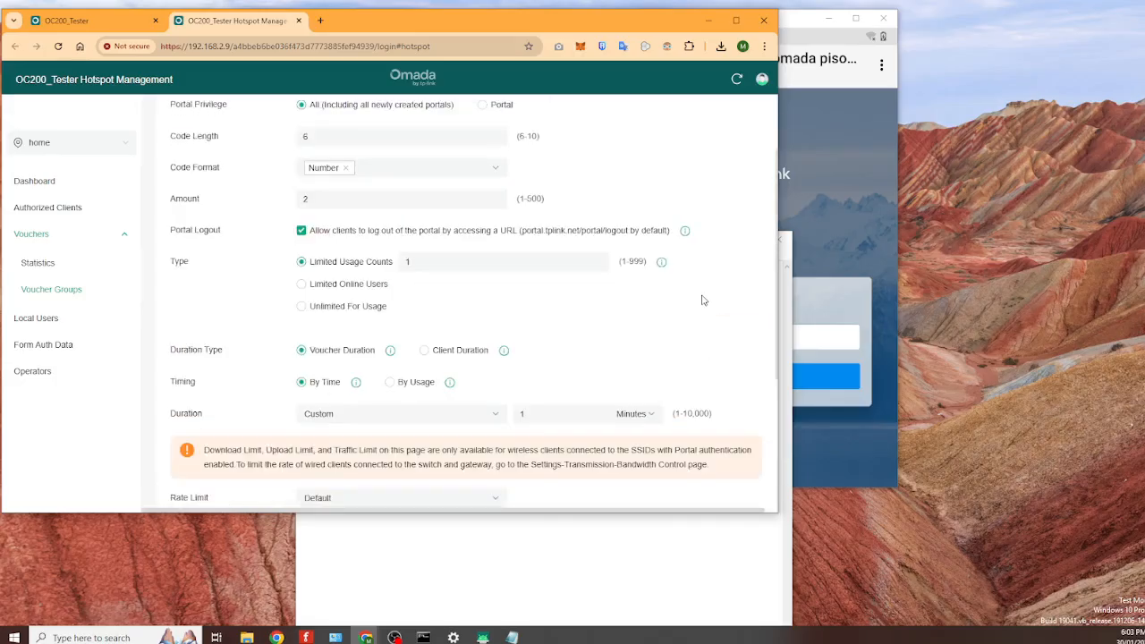
pyautogui.scroll(-5, 703, 299)
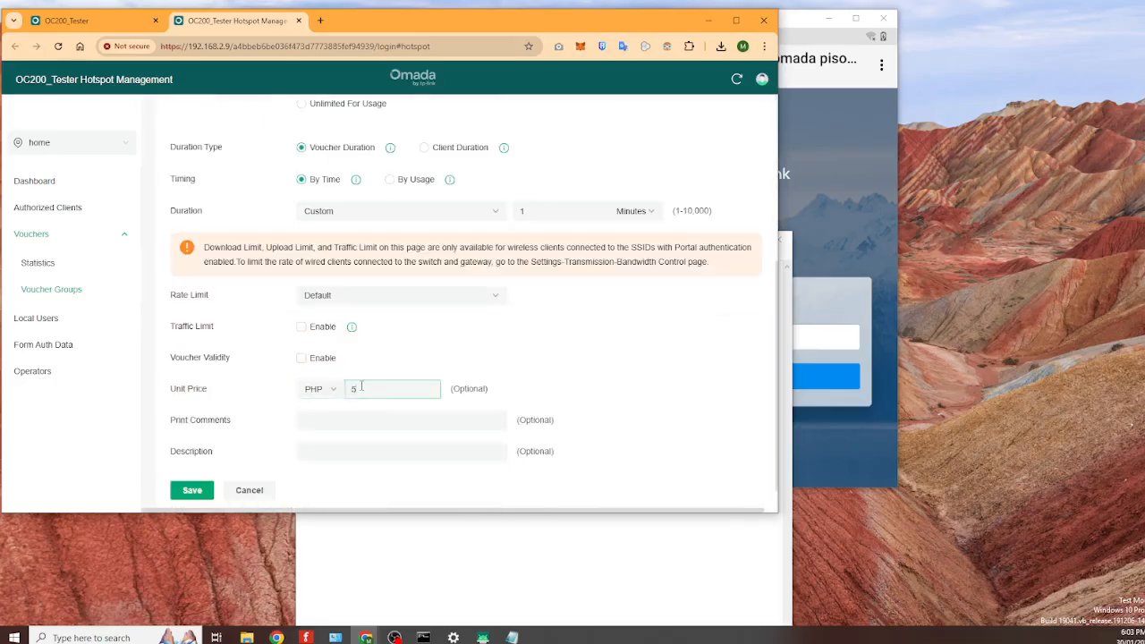
pyautogui.scroll(6, 361, 388)
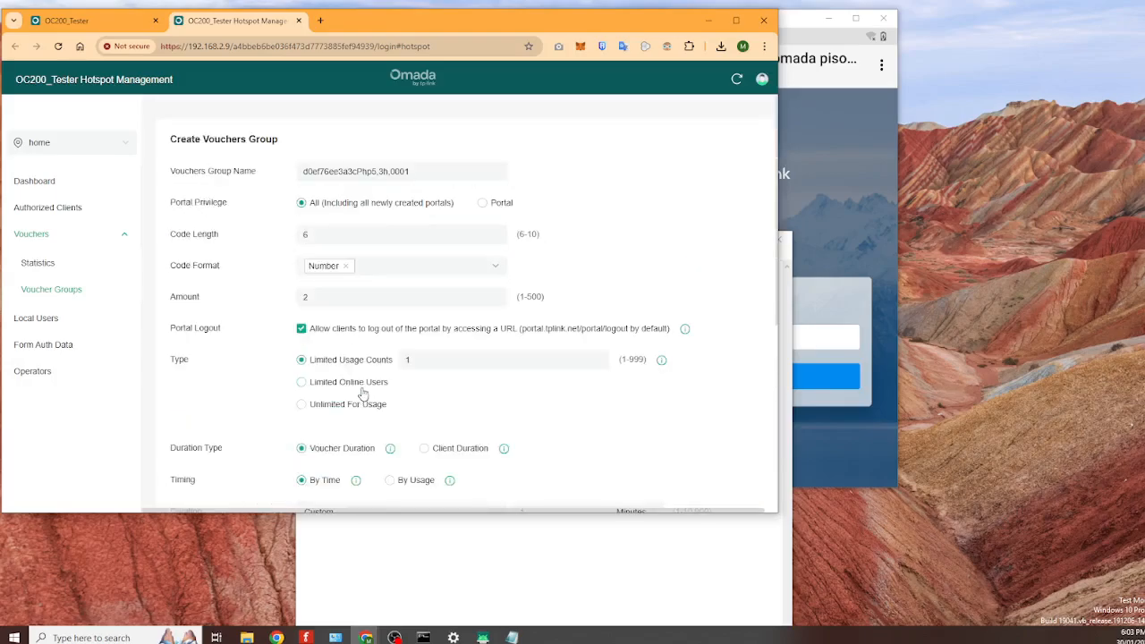
# - Correct the group name to d0ef76ee3a3cPhp5,3hours,0001 and save the group
pyautogui.click(397, 171)
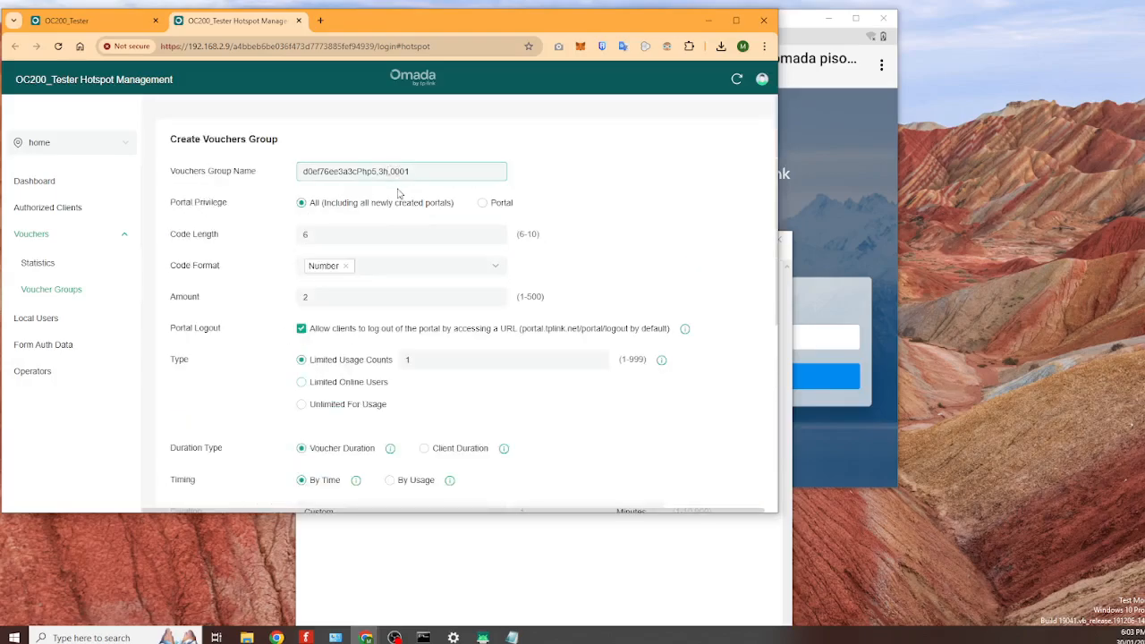
pyautogui.write('ours')
pyautogui.scroll(-4, 401, 196)
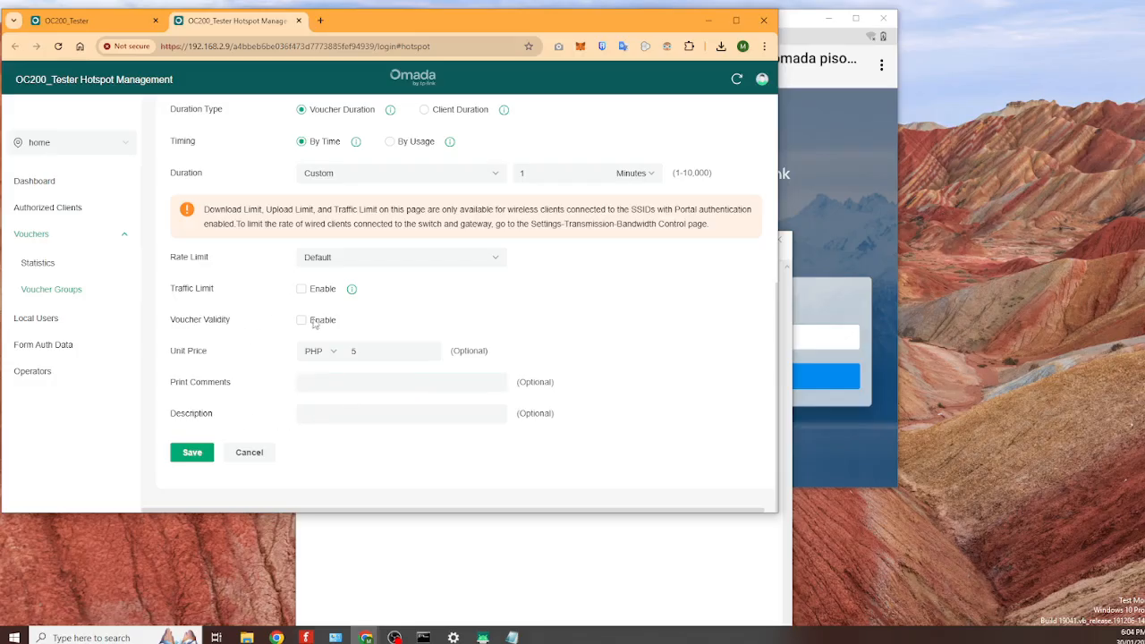
pyautogui.scroll(2, 526, 329)
pyautogui.scroll(-1, 492, 277)
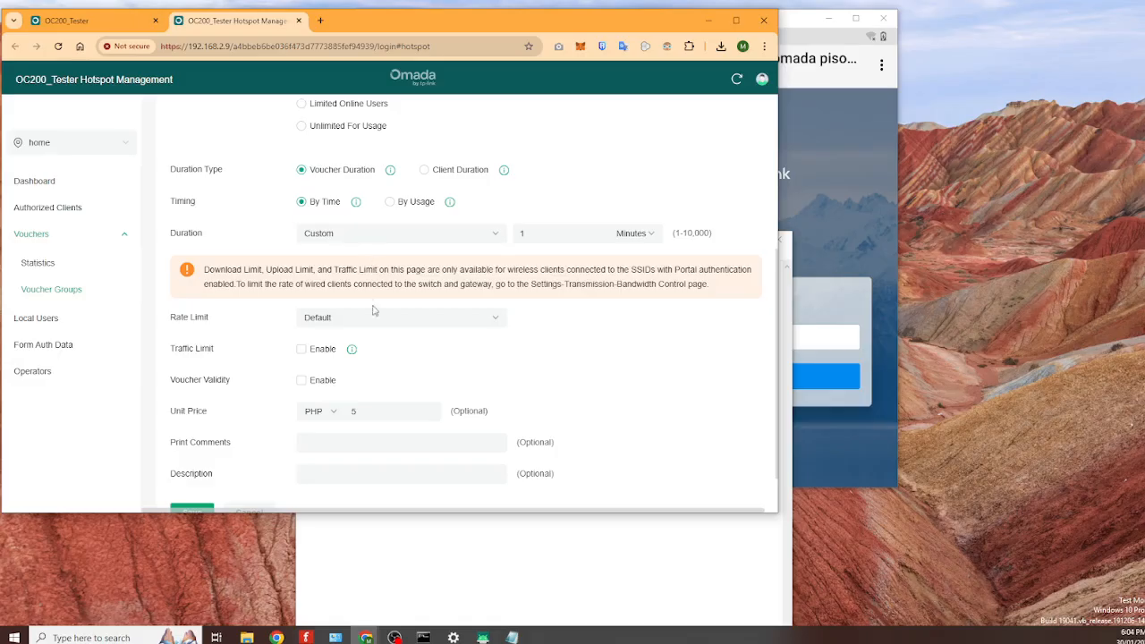
pyautogui.scroll(-1, 372, 313)
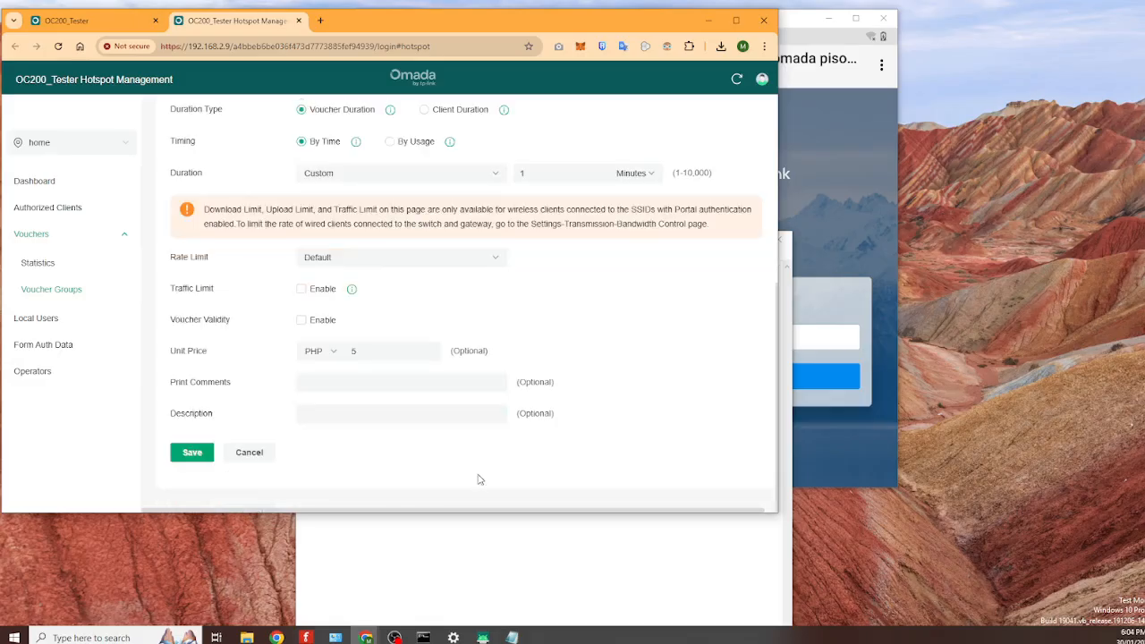
pyautogui.click(195, 453)
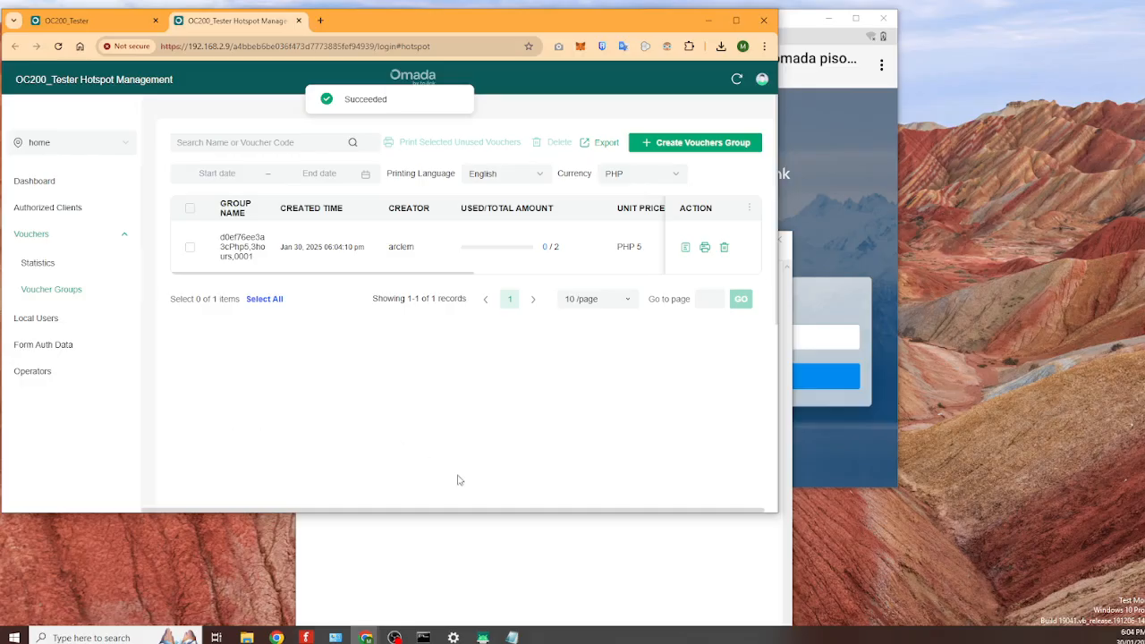
# - Start a new voucher group named with the Php10 line copied from Notepad
pyautogui.click(470, 549)
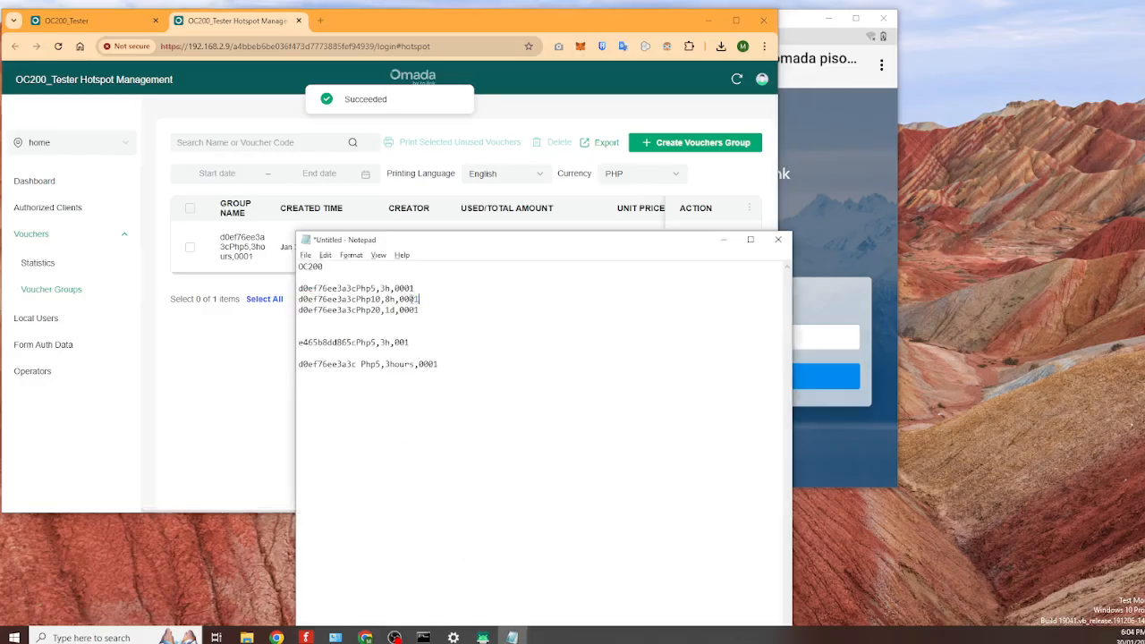
pyautogui.moveTo(414, 299); pyautogui.dragTo(297, 300)
pyautogui.hotkey('ctrl', 'c')
pyautogui.click(222, 372)
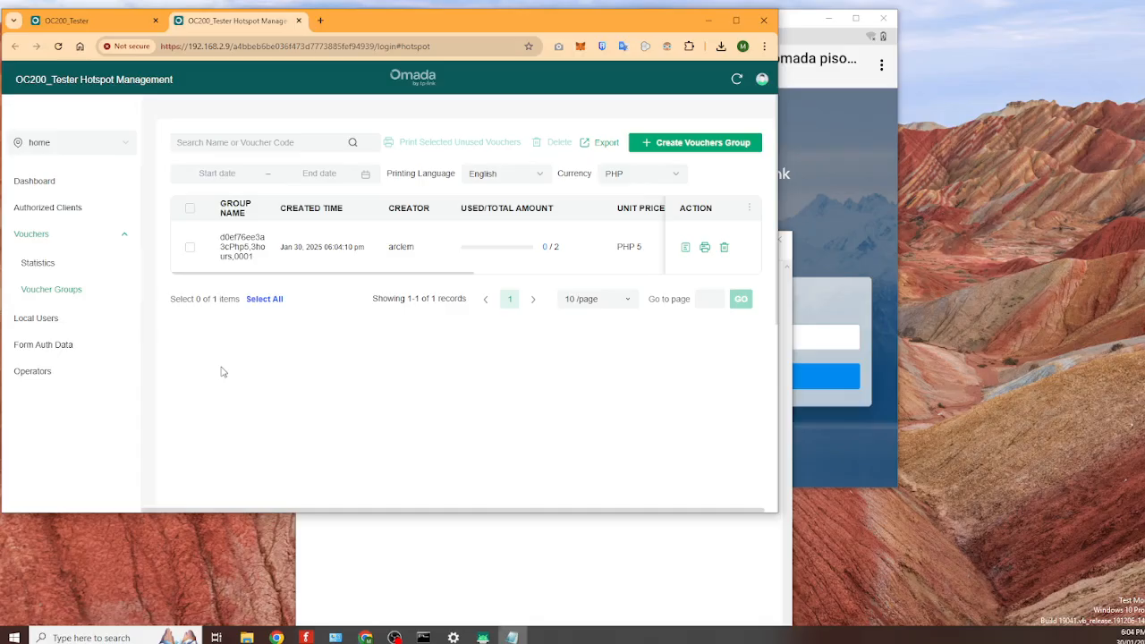
pyautogui.click(685, 143)
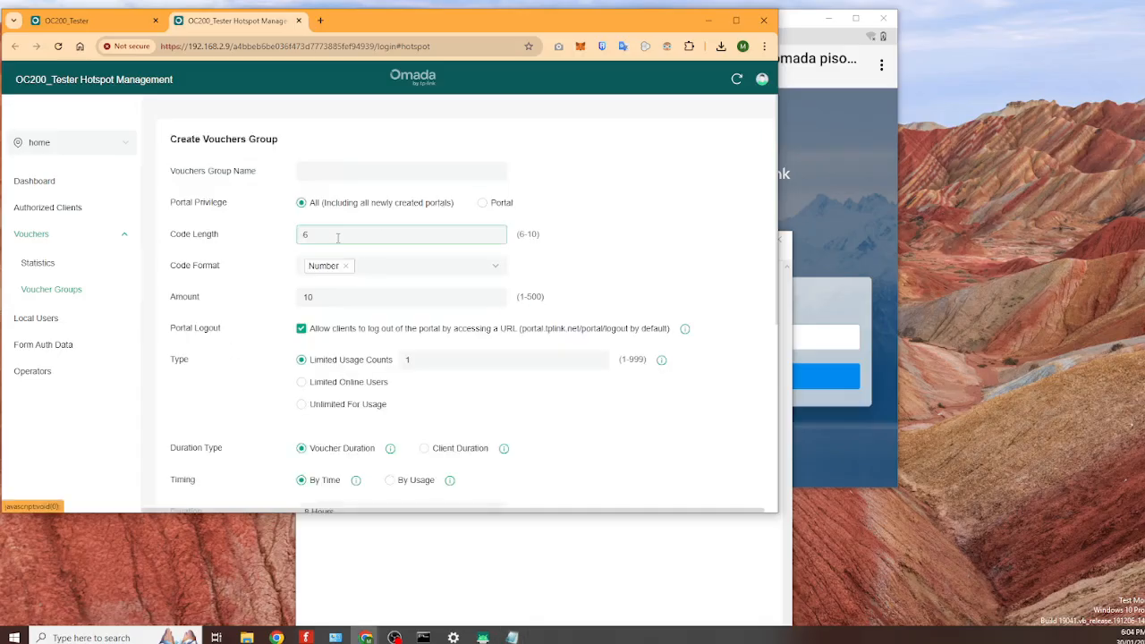
pyautogui.click(344, 178)
pyautogui.hotkey('ctrl', 'v')
# - Set the voucher amount to 2 and the unit price to PHP 10
pyautogui.click(323, 300)
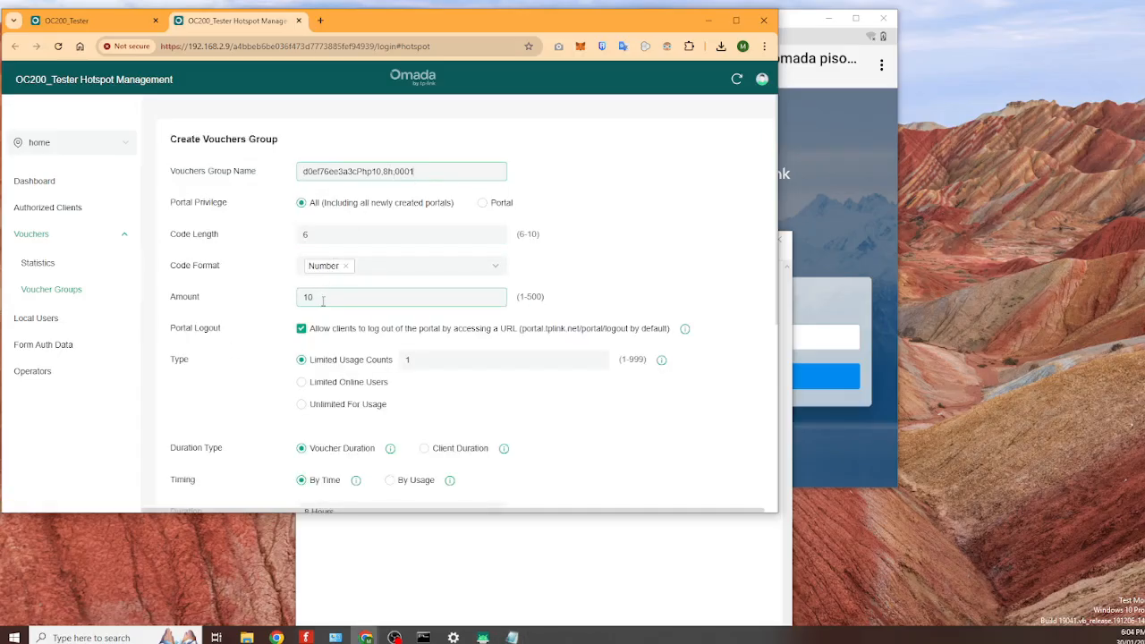
pyautogui.doubleClick(324, 300)
pyautogui.write('2')
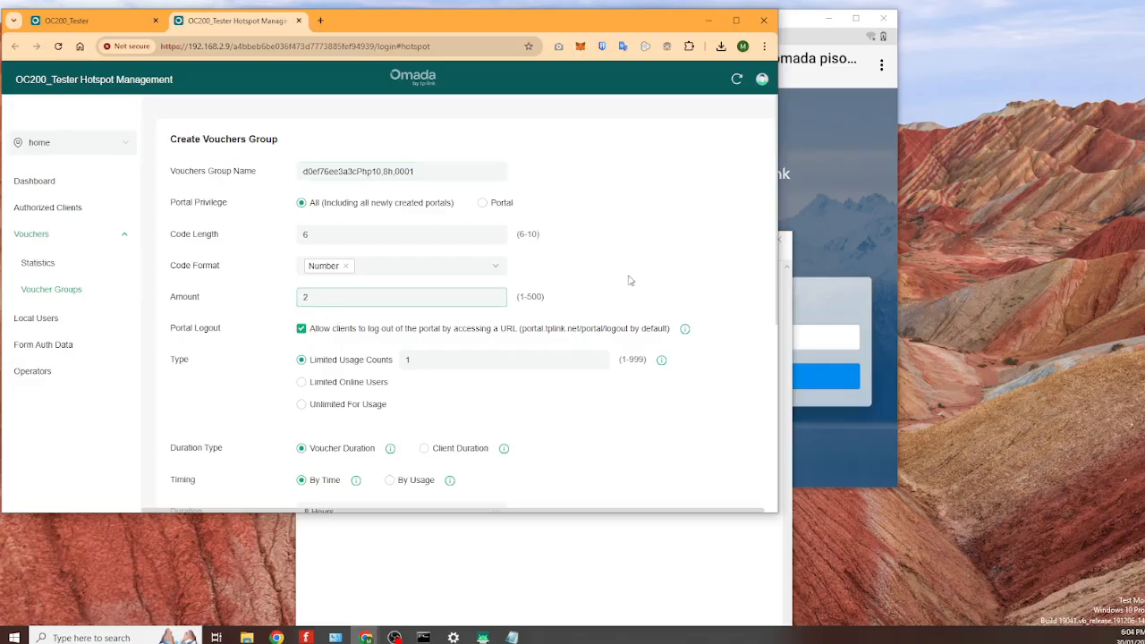
pyautogui.scroll(-4, 630, 279)
pyautogui.click(394, 350)
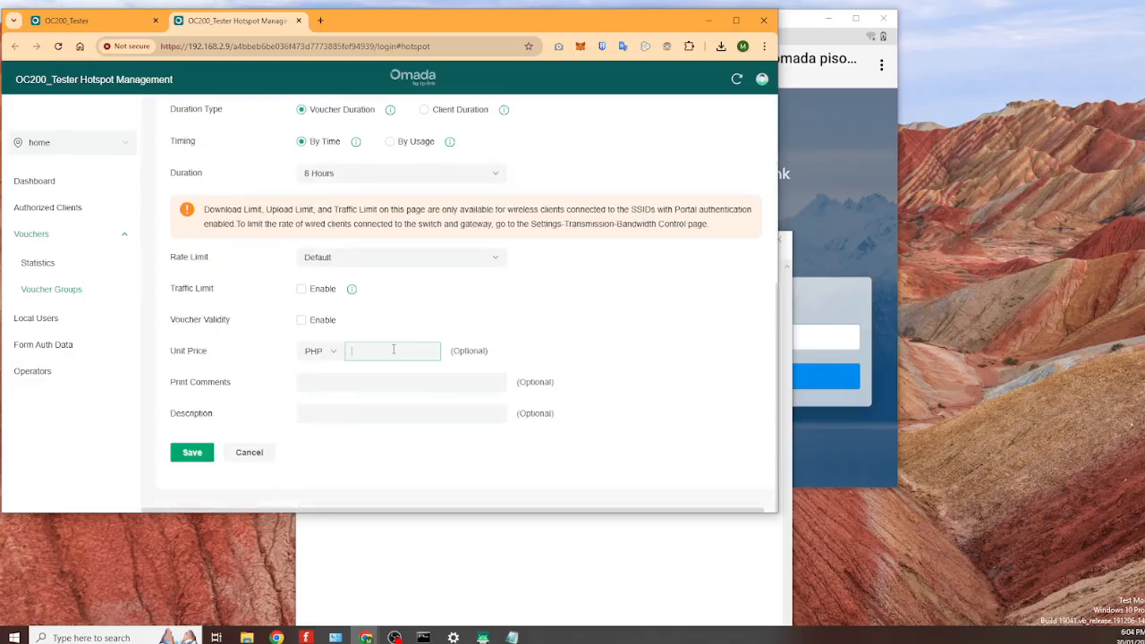
pyautogui.write('10')
pyautogui.scroll(2, 394, 349)
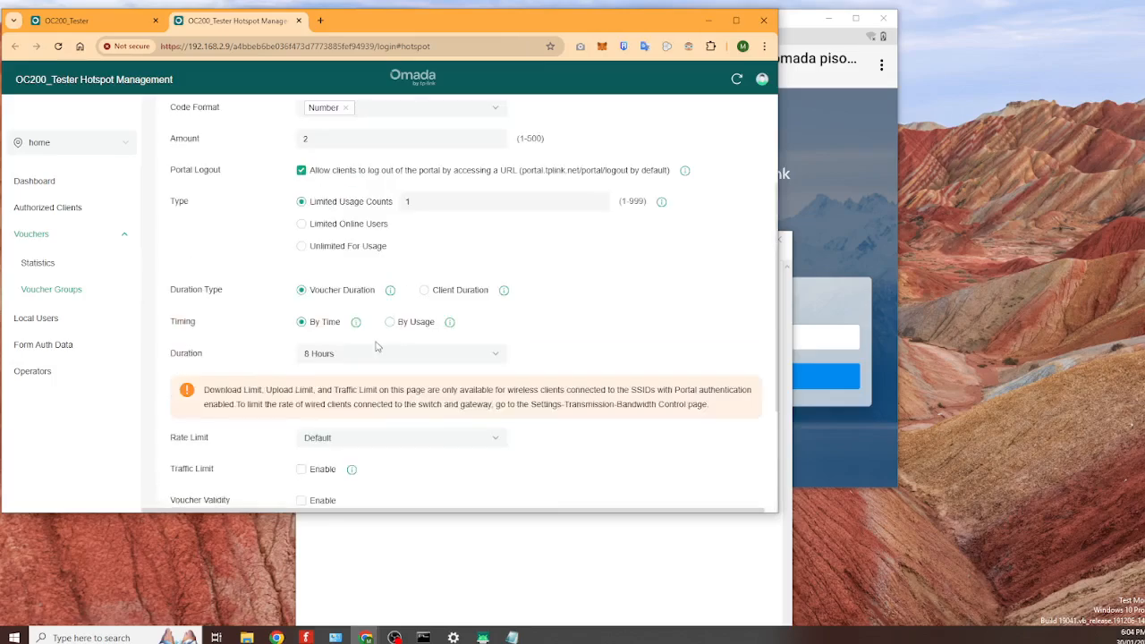
# - Choose a custom 1-minute duration and save the PHP 10 group
pyautogui.click(383, 353)
pyautogui.click(350, 465)
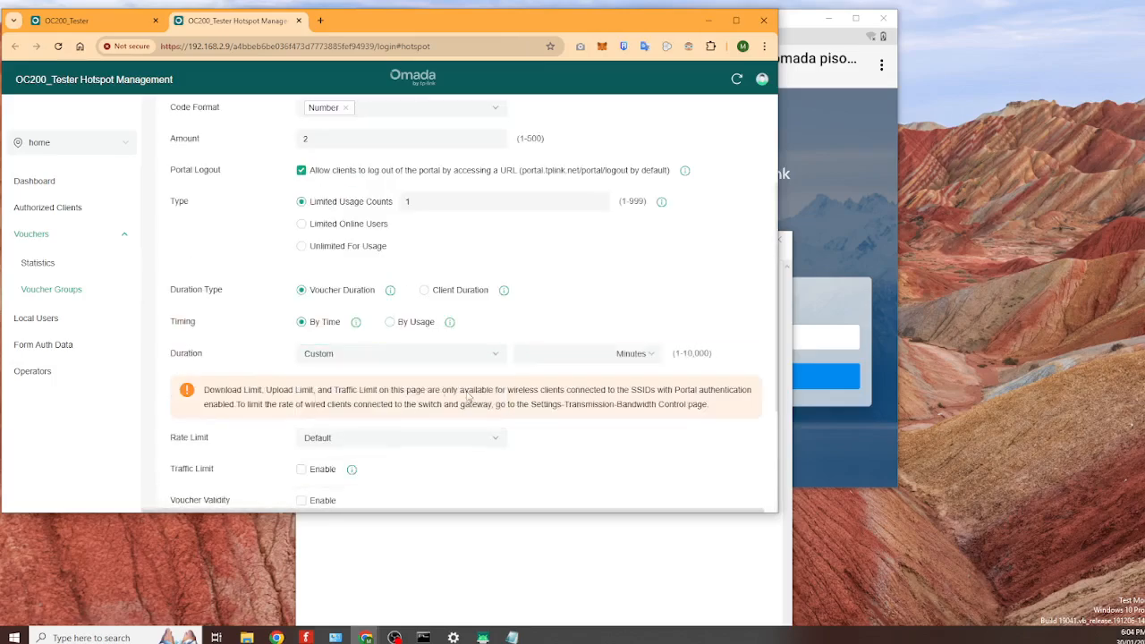
pyautogui.click(573, 352)
pyautogui.write('1')
pyautogui.scroll(-2, 572, 349)
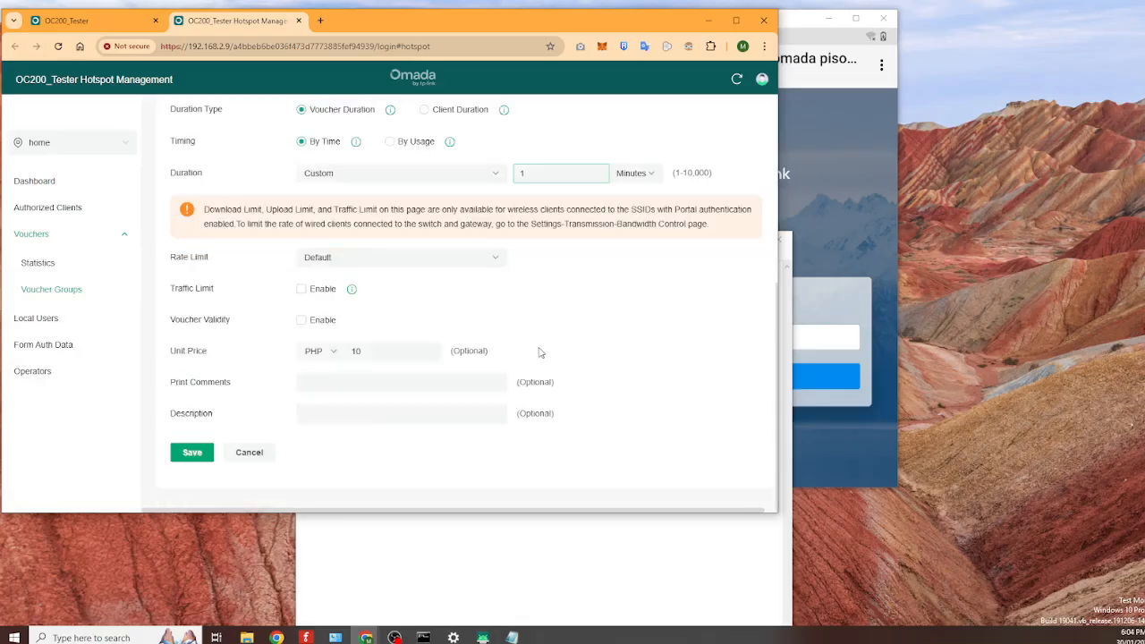
pyautogui.click(191, 454)
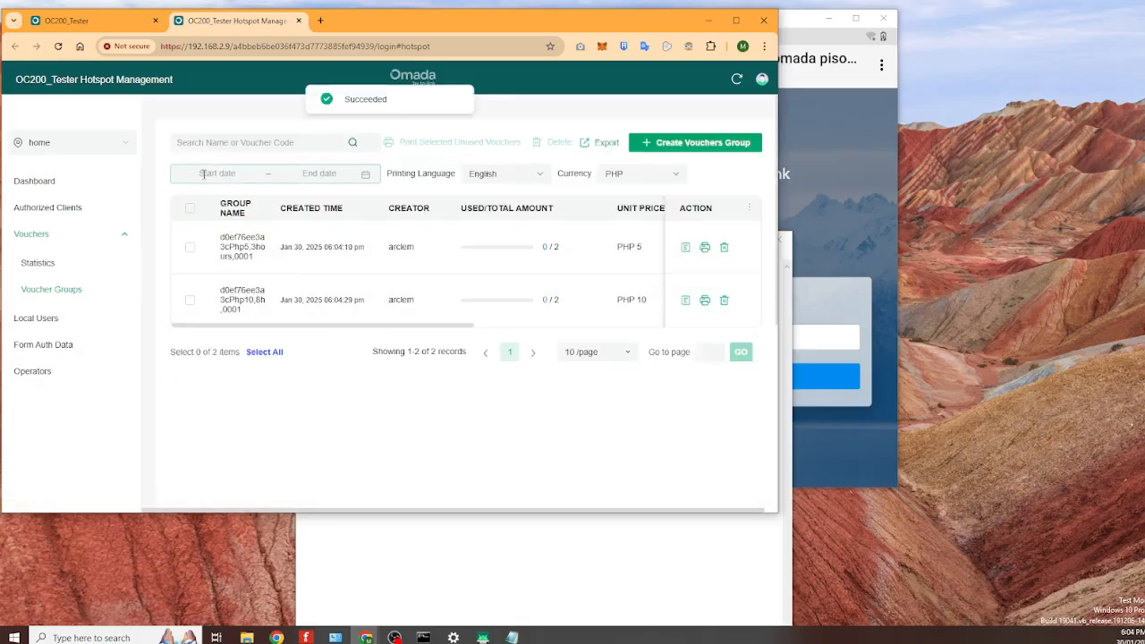
# - Start a third voucher group named d0ef76ee3a3cPhp20,1d,0001, pasted from Notepad
pyautogui.click(705, 144)
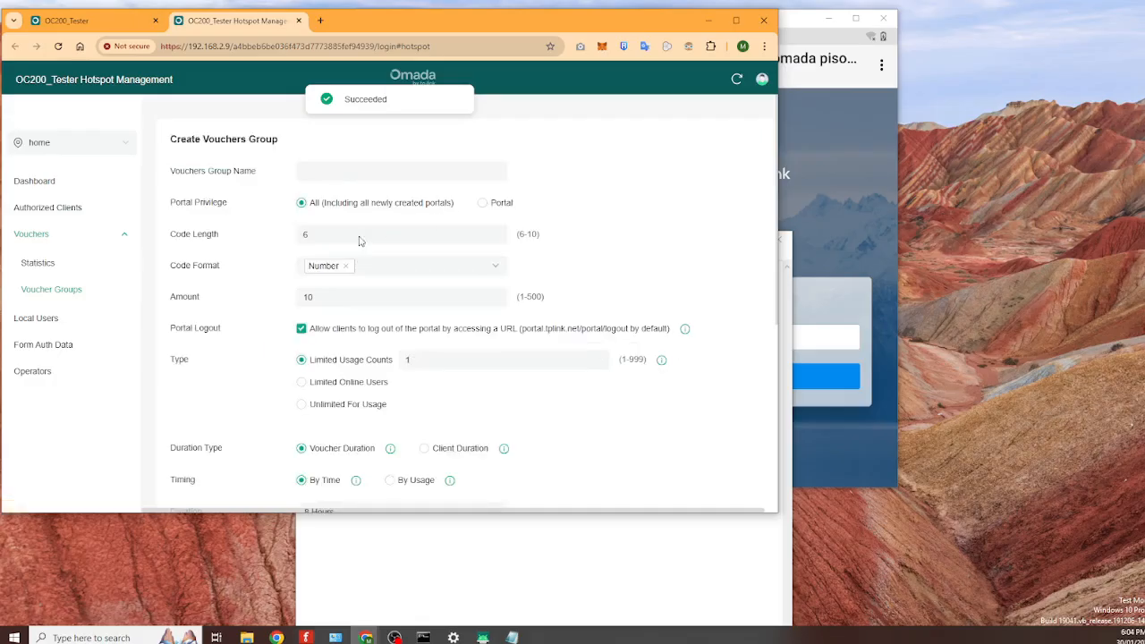
pyautogui.click(511, 637)
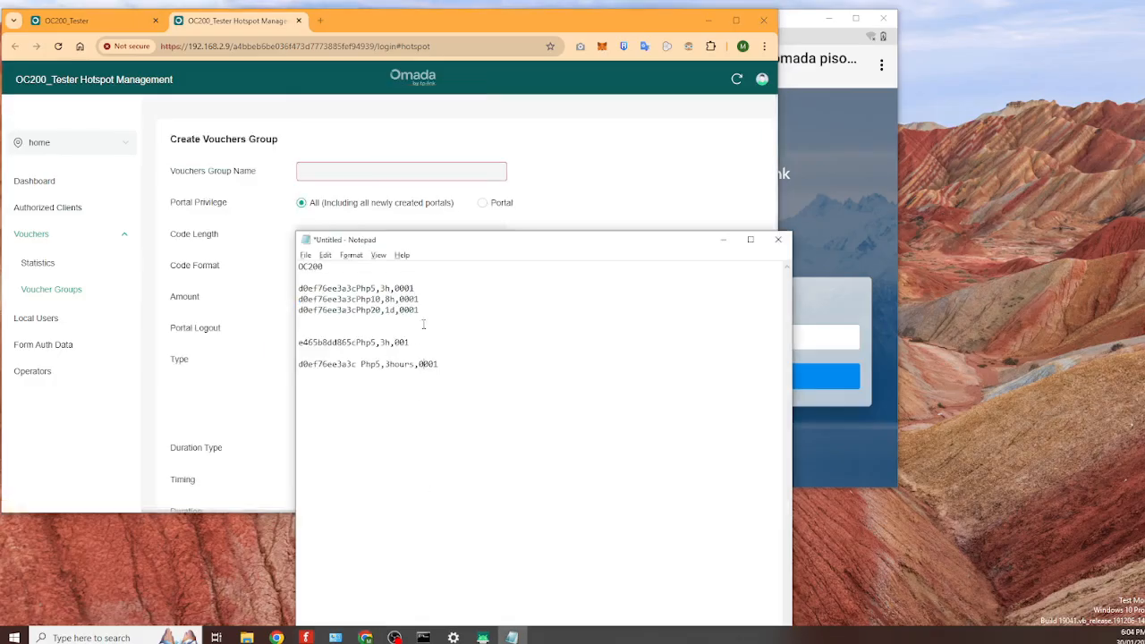
pyautogui.moveTo(419, 309); pyautogui.dragTo(294, 310)
pyautogui.hotkey('ctrl', 'c')
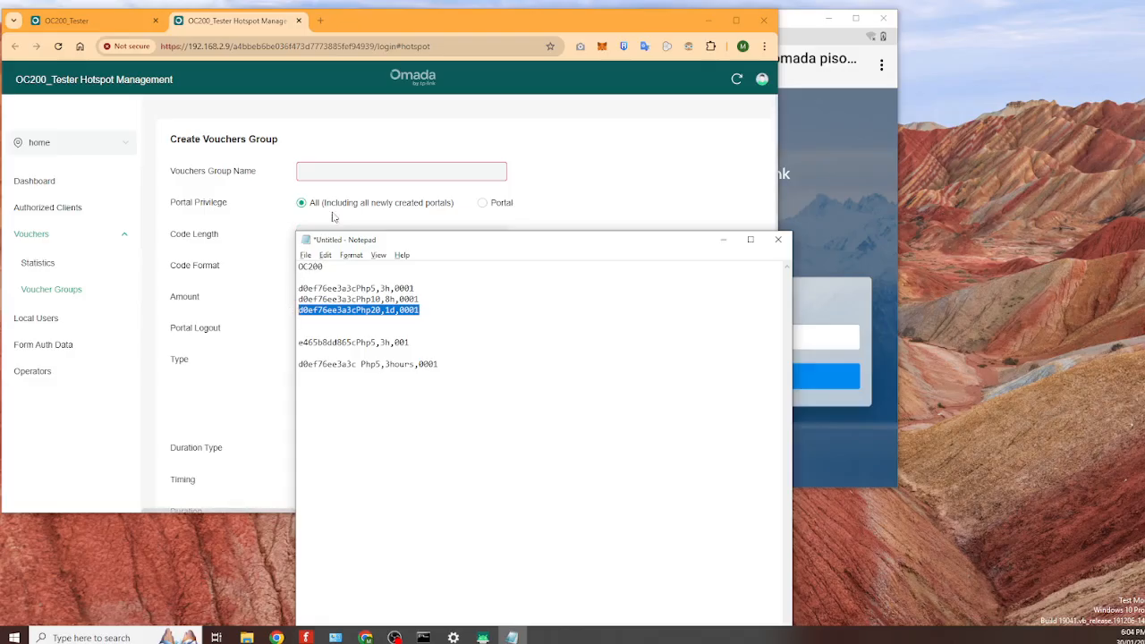
pyautogui.click(329, 169)
pyautogui.hotkey('ctrl', 'v')
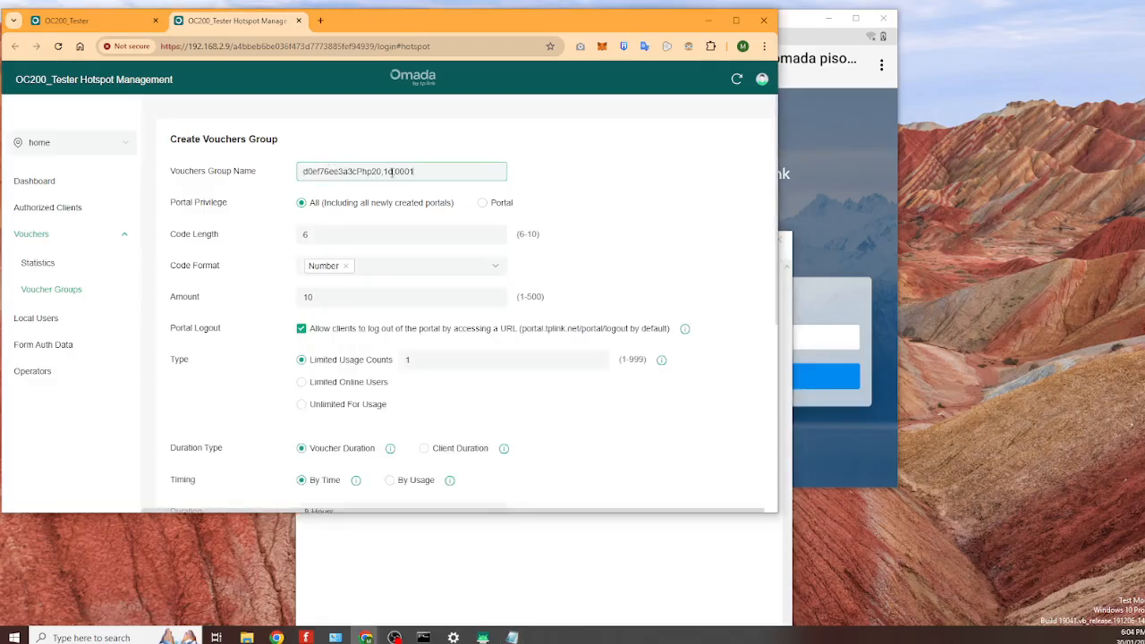
# - Give it 2 vouchers, PHP 20 unit price and a custom 1-minute duration, then save
pyautogui.moveTo(366, 302); pyautogui.dragTo(285, 299)
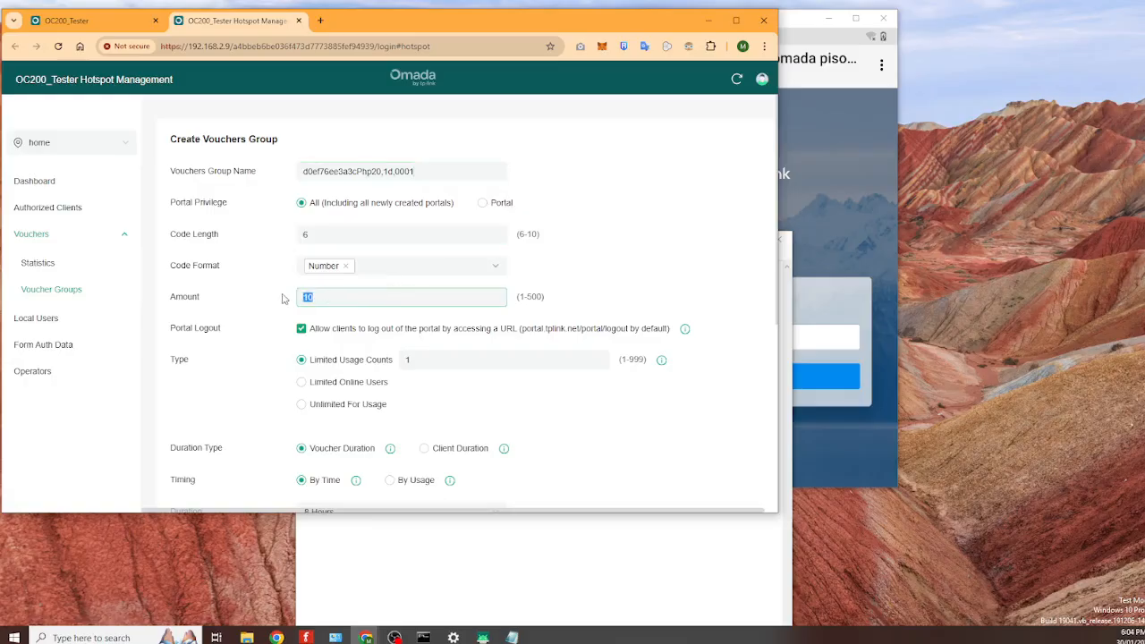
pyautogui.write('5')
pyautogui.scroll(-3, 662, 309)
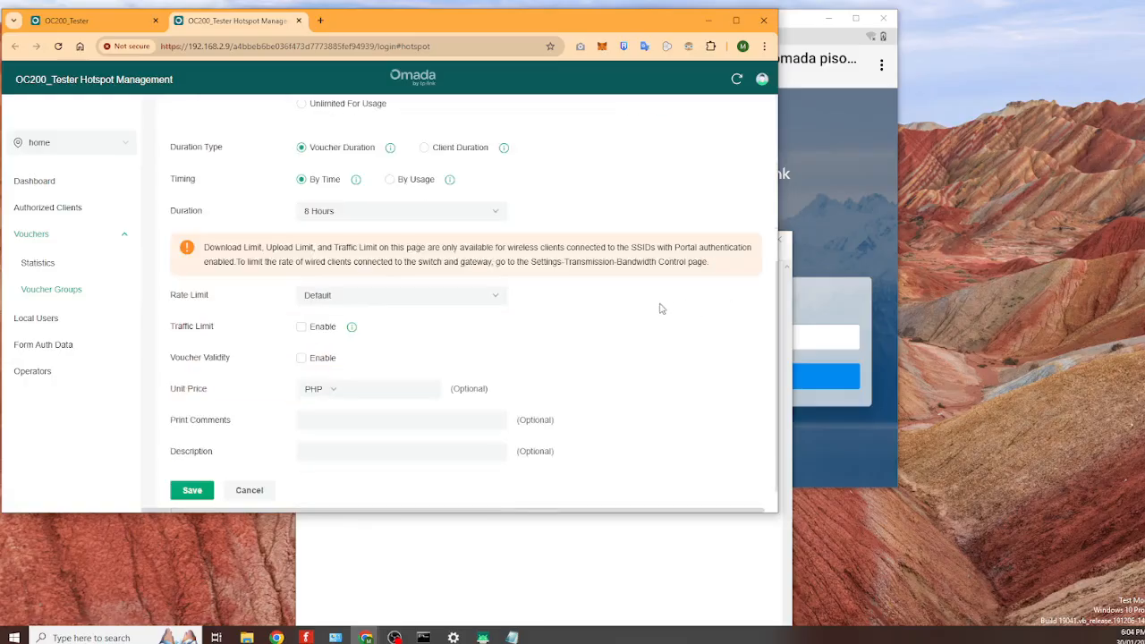
pyautogui.click(372, 388)
pyautogui.scroll(4, 372, 388)
pyautogui.click(358, 386)
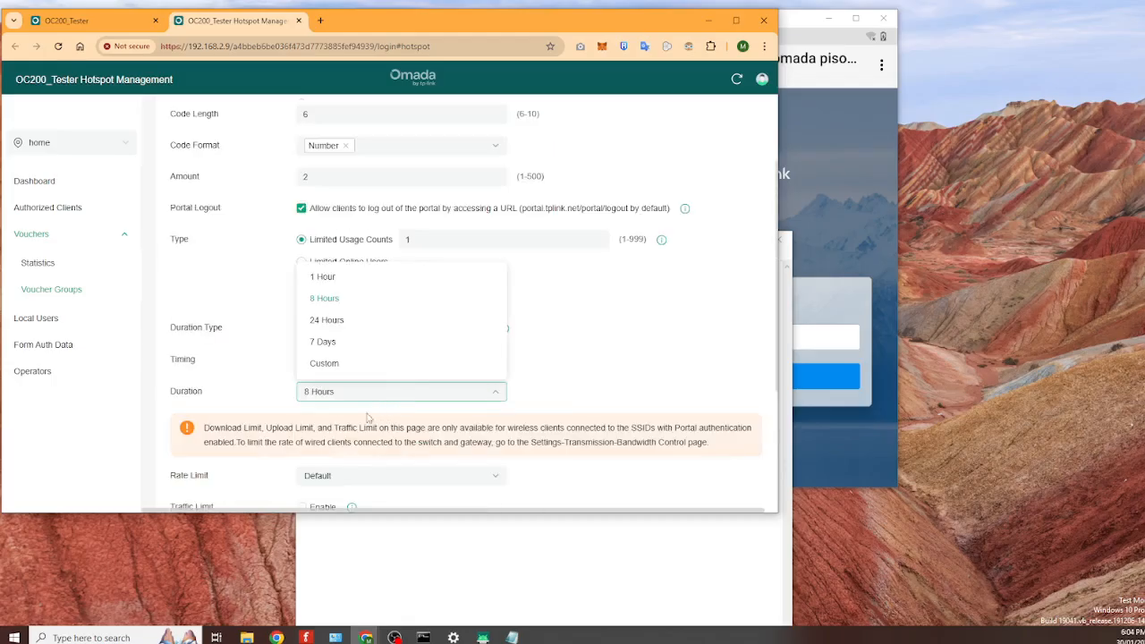
pyautogui.click(356, 364)
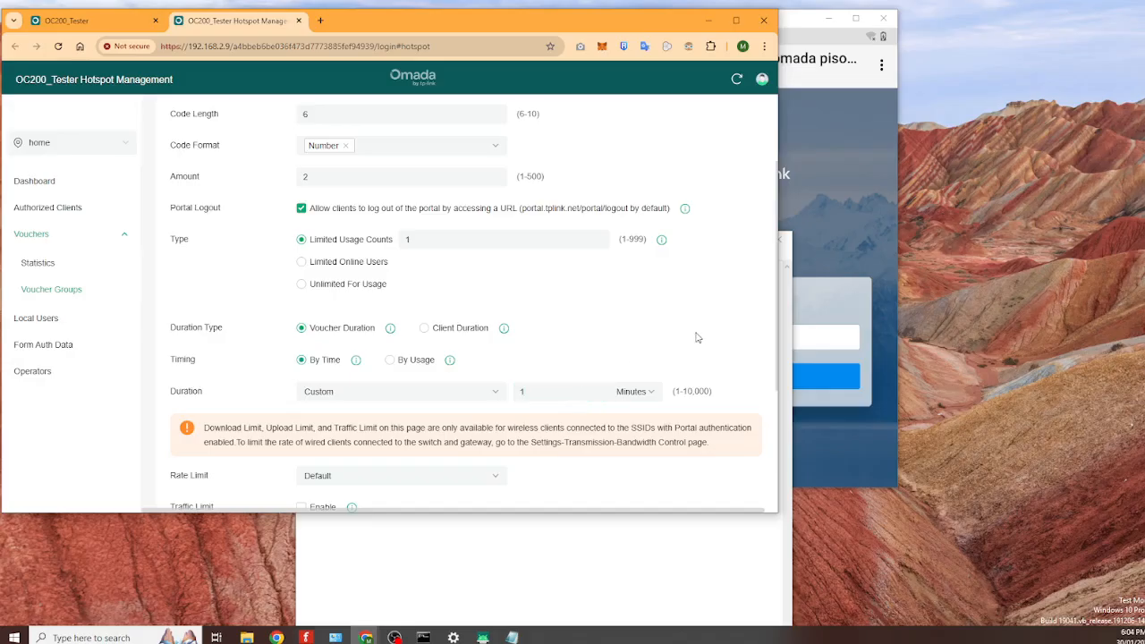
pyautogui.scroll(-3, 697, 338)
pyautogui.click(184, 455)
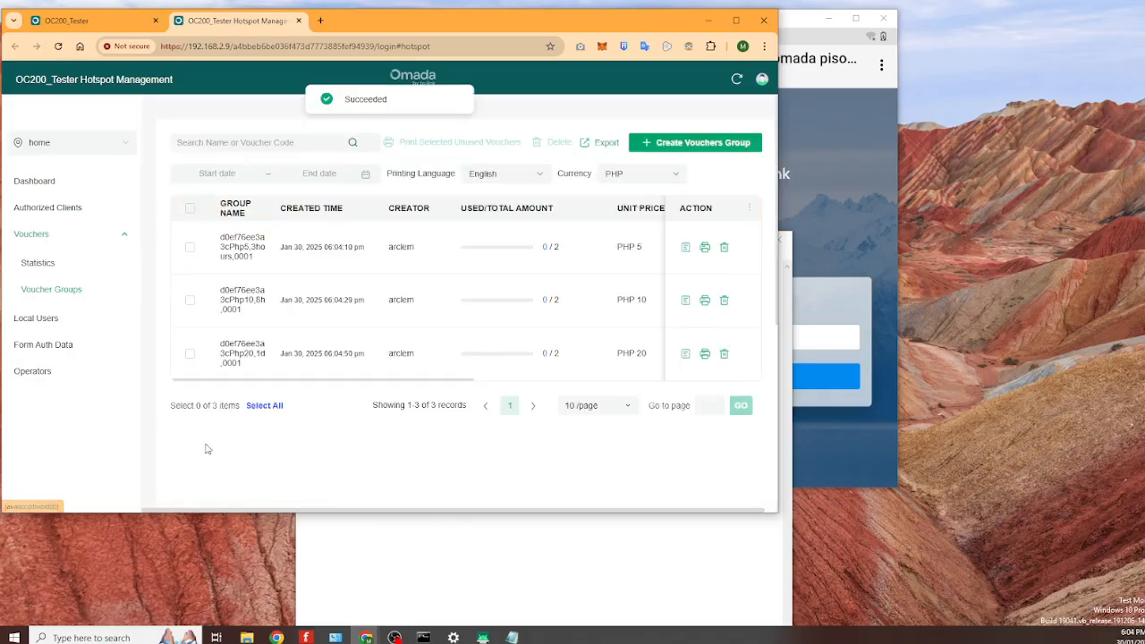
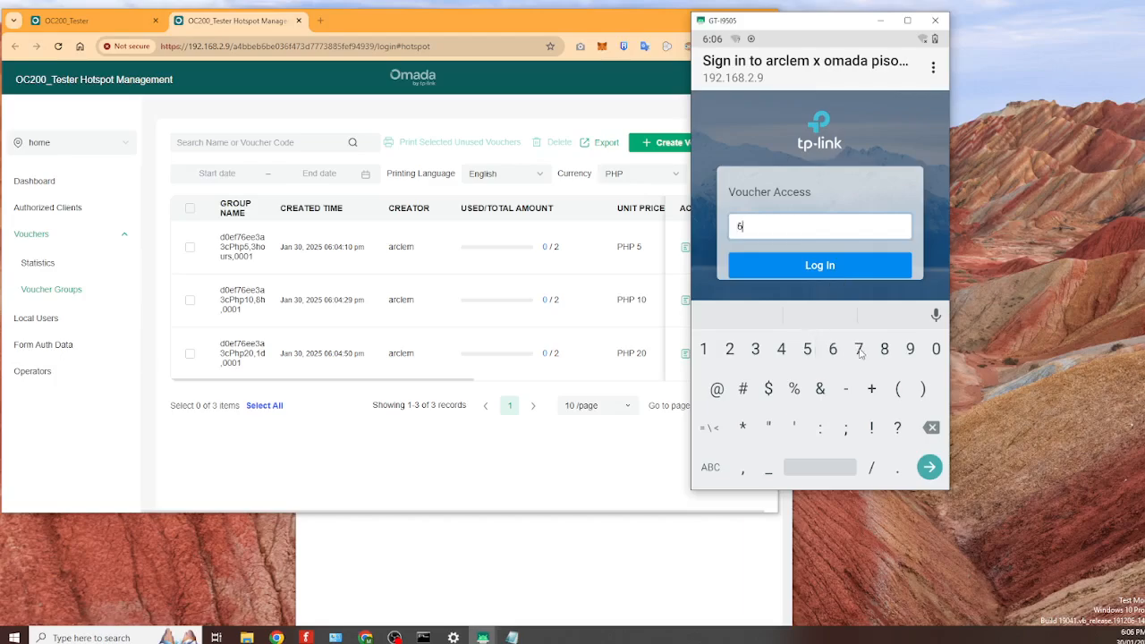
# - Finish entering the PHP 5 voucher code on the captive portal and log in
pyautogui.click(755, 349)
pyautogui.click(755, 349)
pyautogui.click(815, 268)
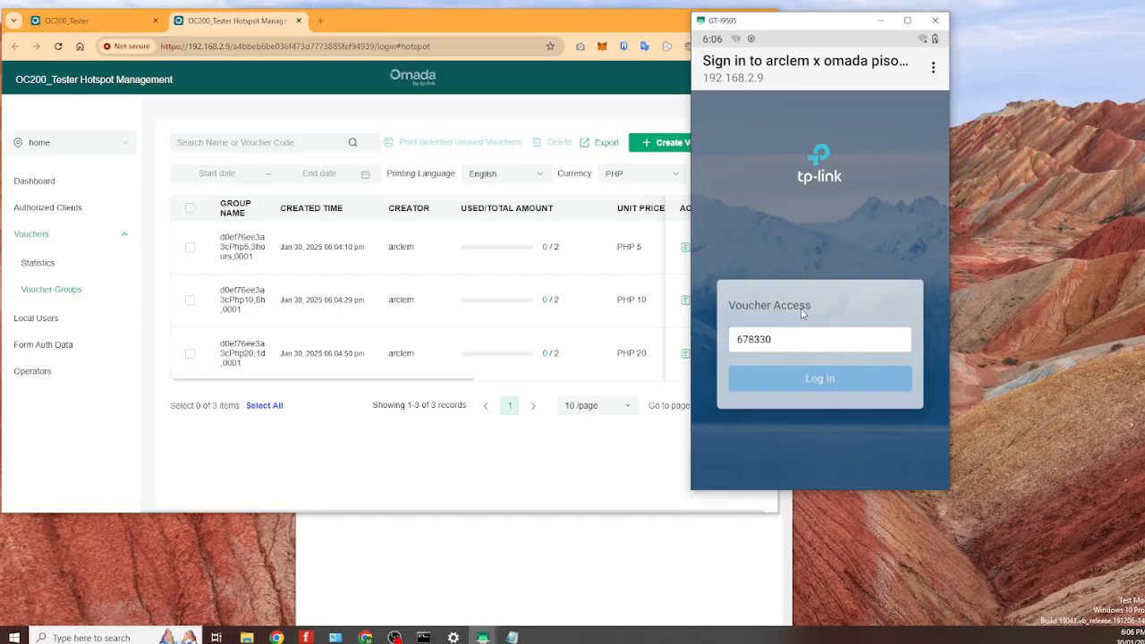
# - Refresh the Omada voucher groups table to confirm PHP 5 usage at 1/2, moving the phone window aside
pyautogui.click(456, 461)
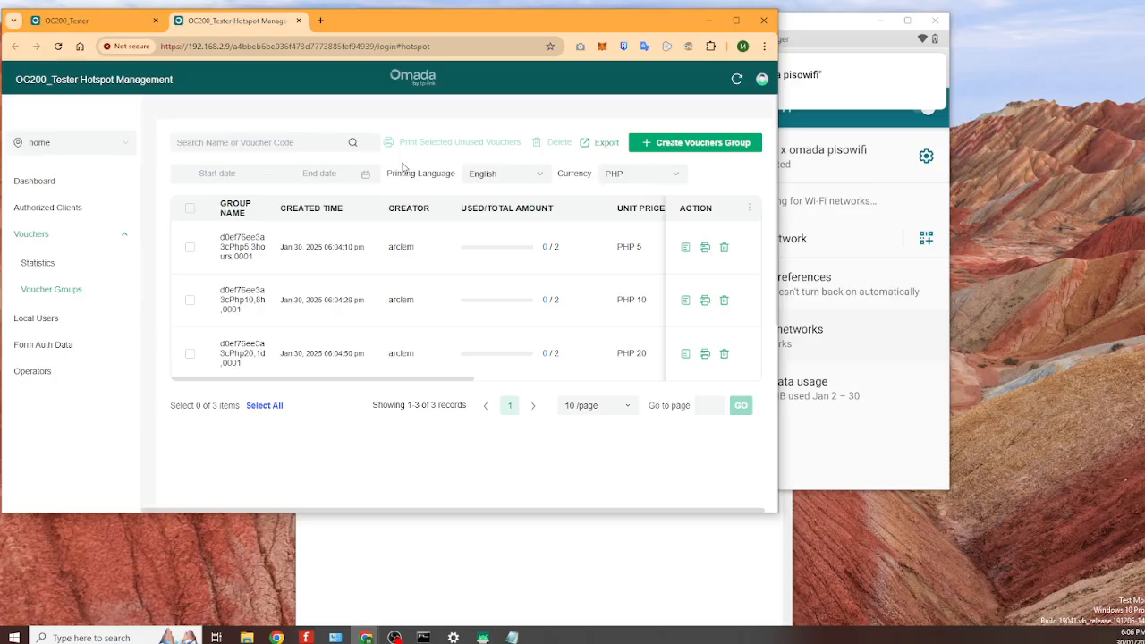
pyautogui.click(353, 145)
pyautogui.moveTo(490, 254)
pyautogui.moveTo(841, 28); pyautogui.dragTo(970, 22)
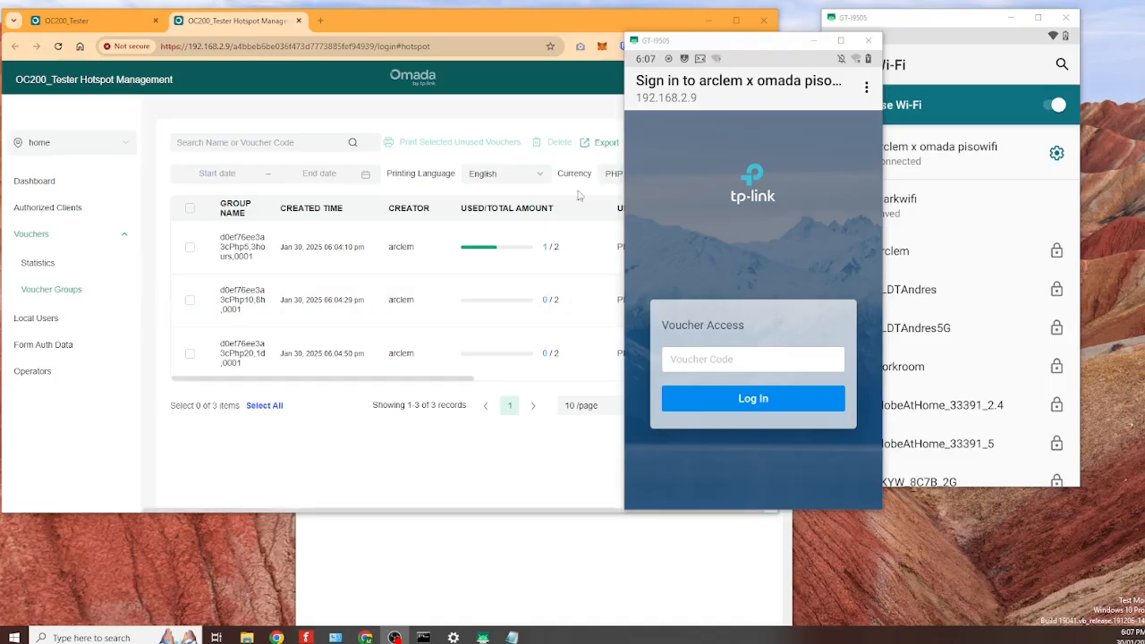
# - Enter the second PHP 5 voucher code on the captive portal and log in
pyautogui.click(775, 360)
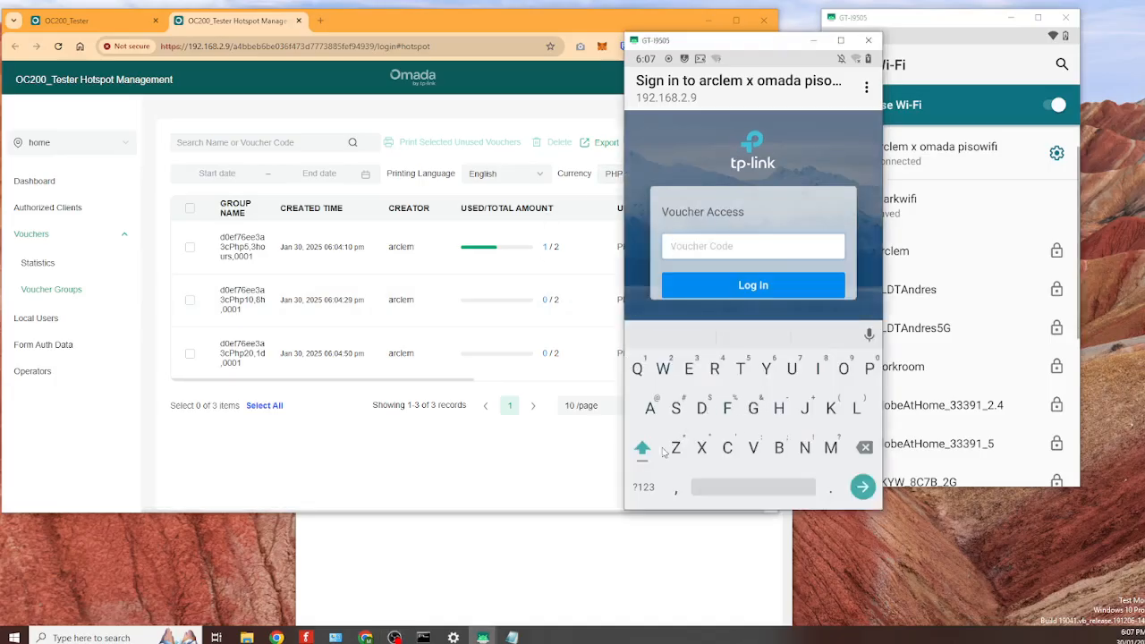
pyautogui.click(641, 490)
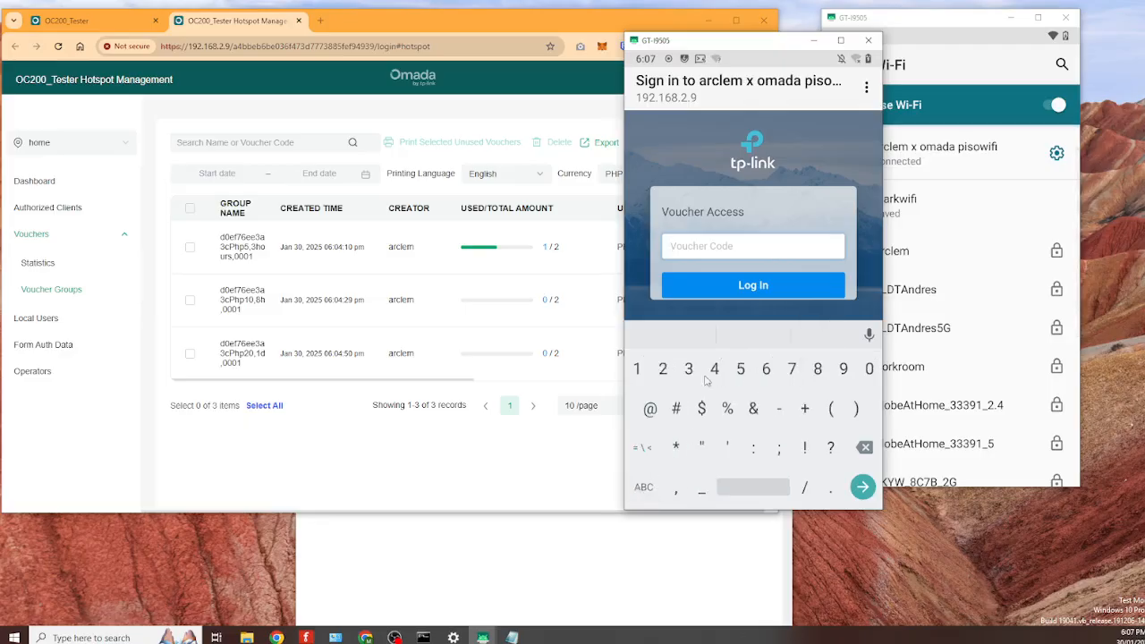
pyautogui.write('8')
pyautogui.click(663, 369)
pyautogui.click(816, 370)
pyautogui.click(753, 287)
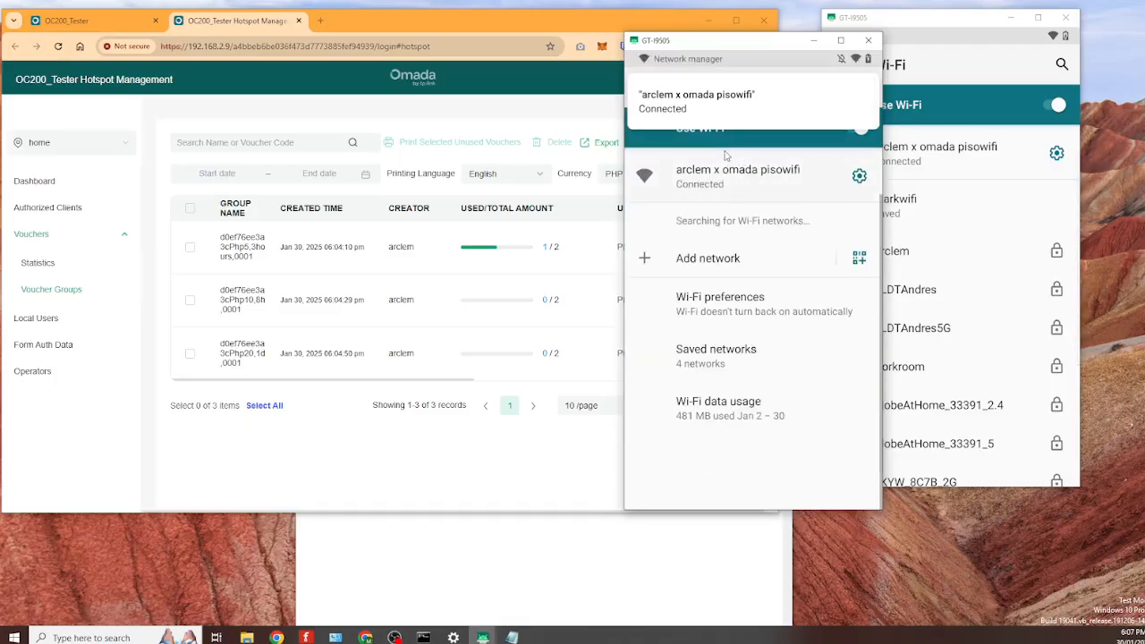
# - Refresh the Omada voucher table to confirm the PHP 5 group shows 2/2 used
pyautogui.click(294, 142)
pyautogui.click(352, 146)
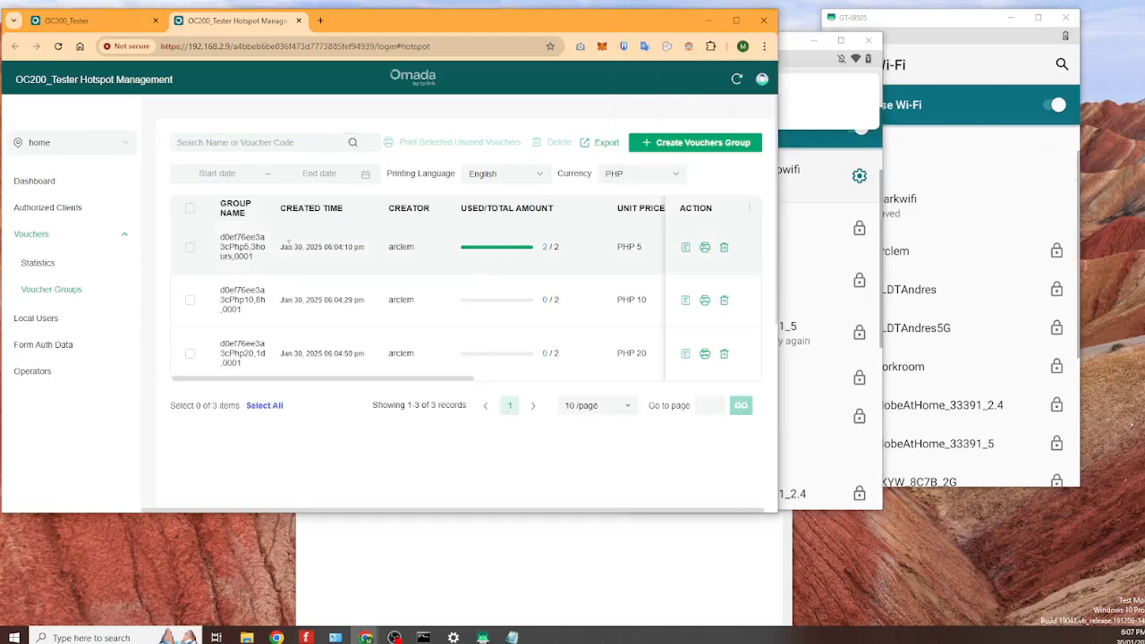
pyautogui.moveTo(512, 255)
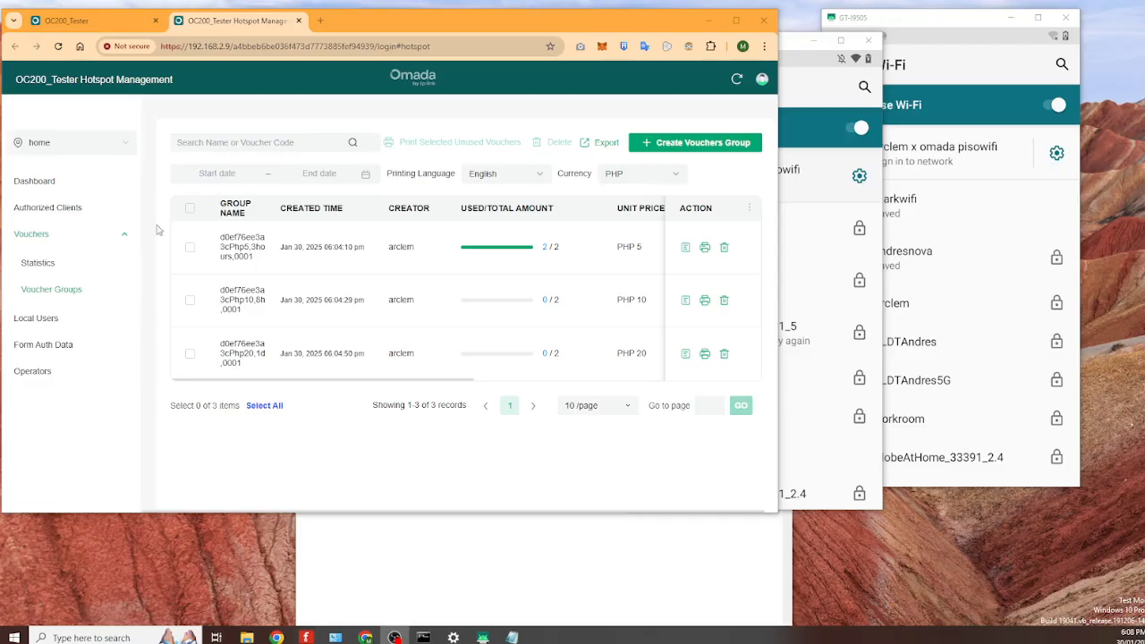
# - On the second phone, open the hotspot sign-in page and log in with a PHP 10 voucher
pyautogui.click(800, 45)
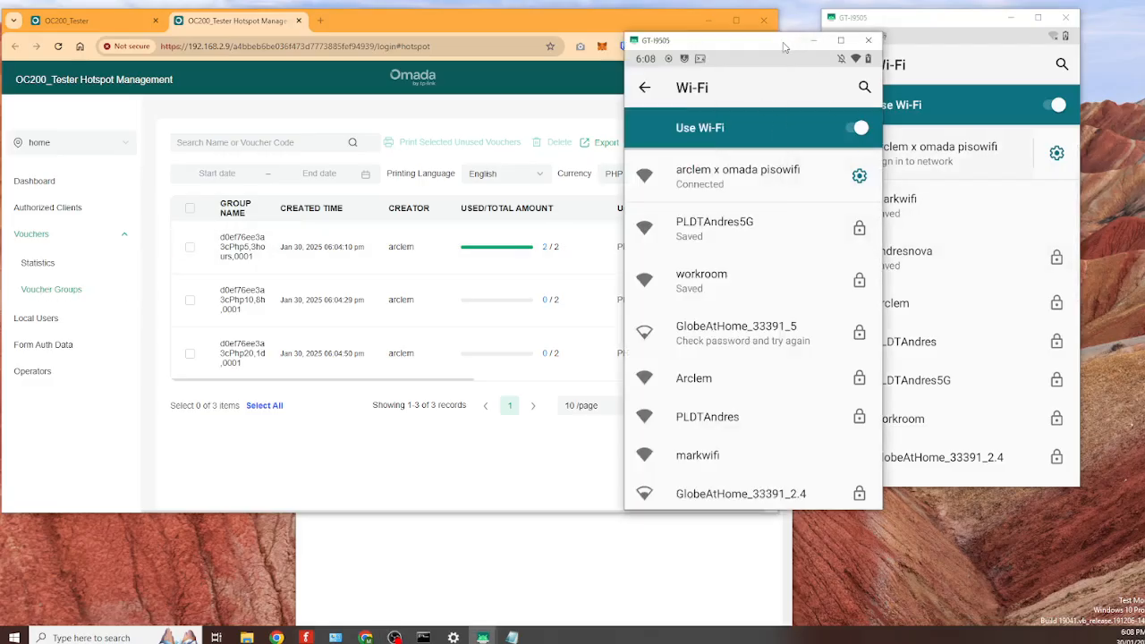
pyautogui.moveTo(945, 23); pyautogui.dragTo(1022, 16)
pyautogui.click(1008, 157)
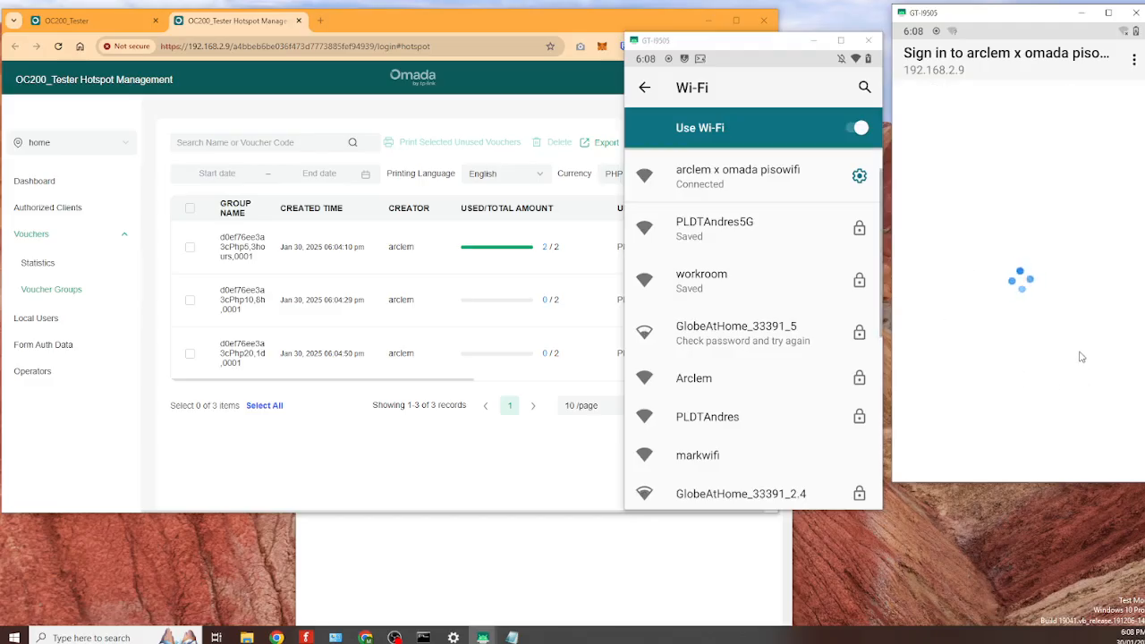
pyautogui.click(1001, 334)
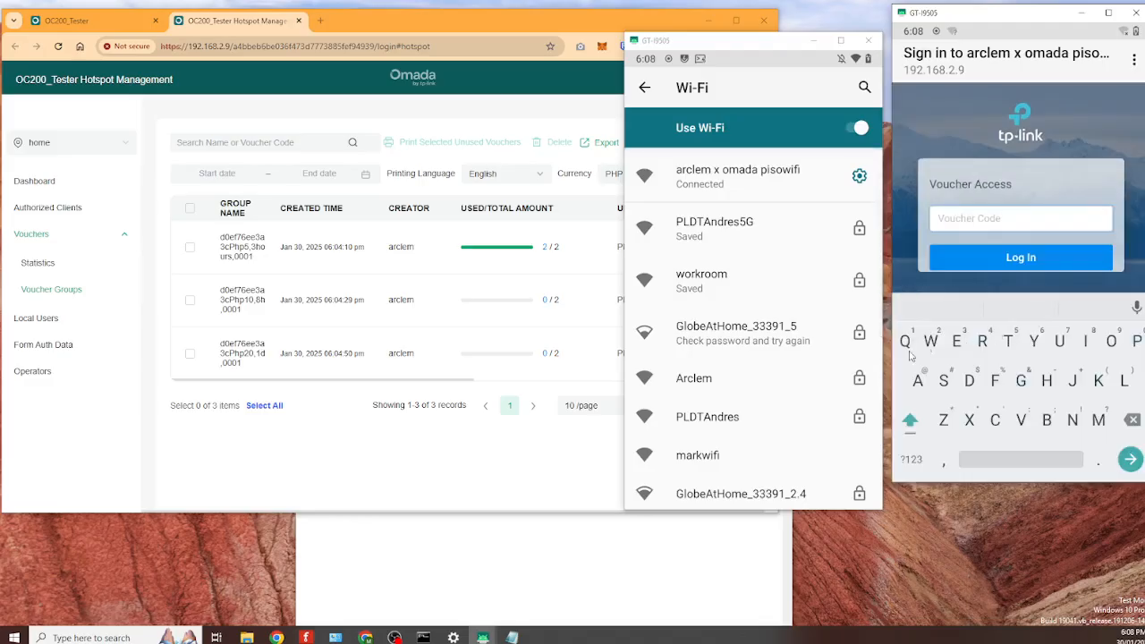
pyautogui.click(921, 454)
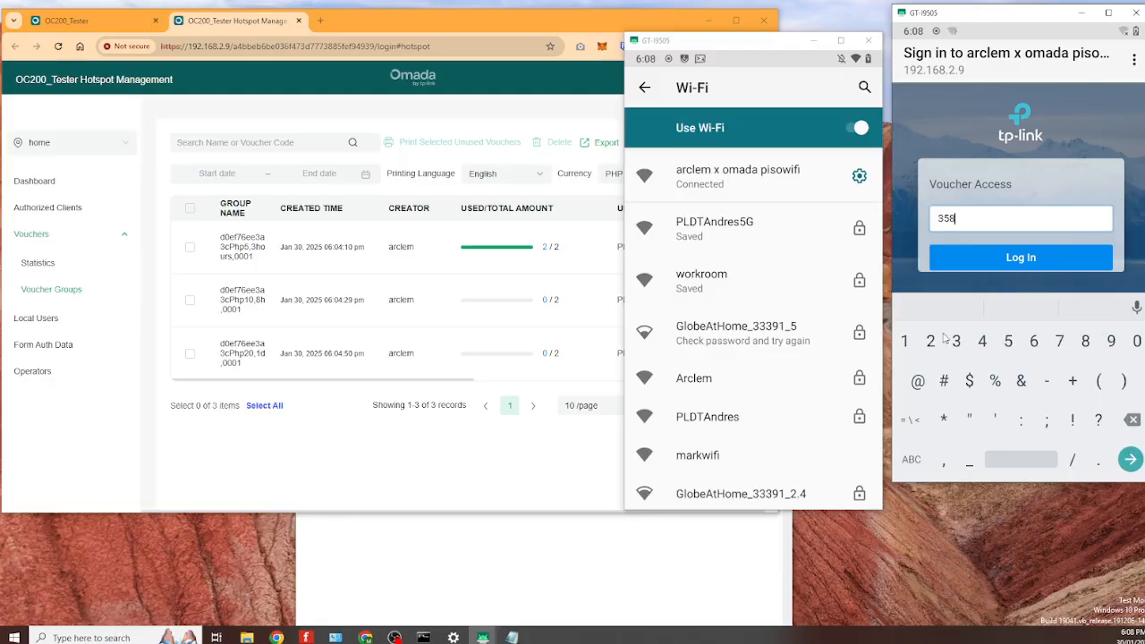
pyautogui.click(931, 343)
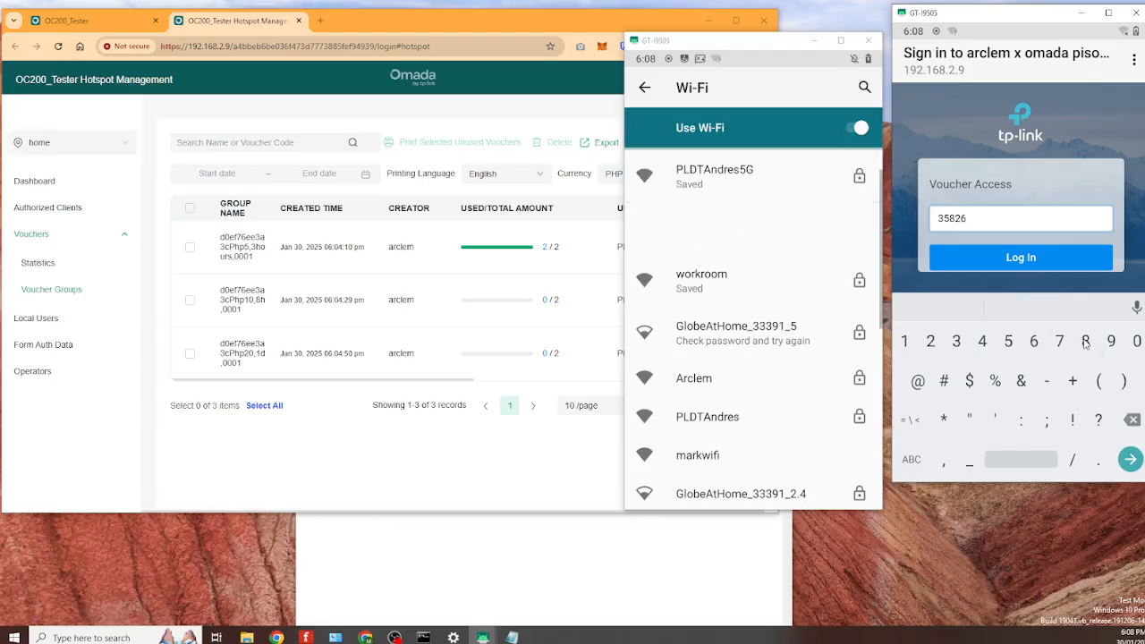
pyautogui.click(1024, 257)
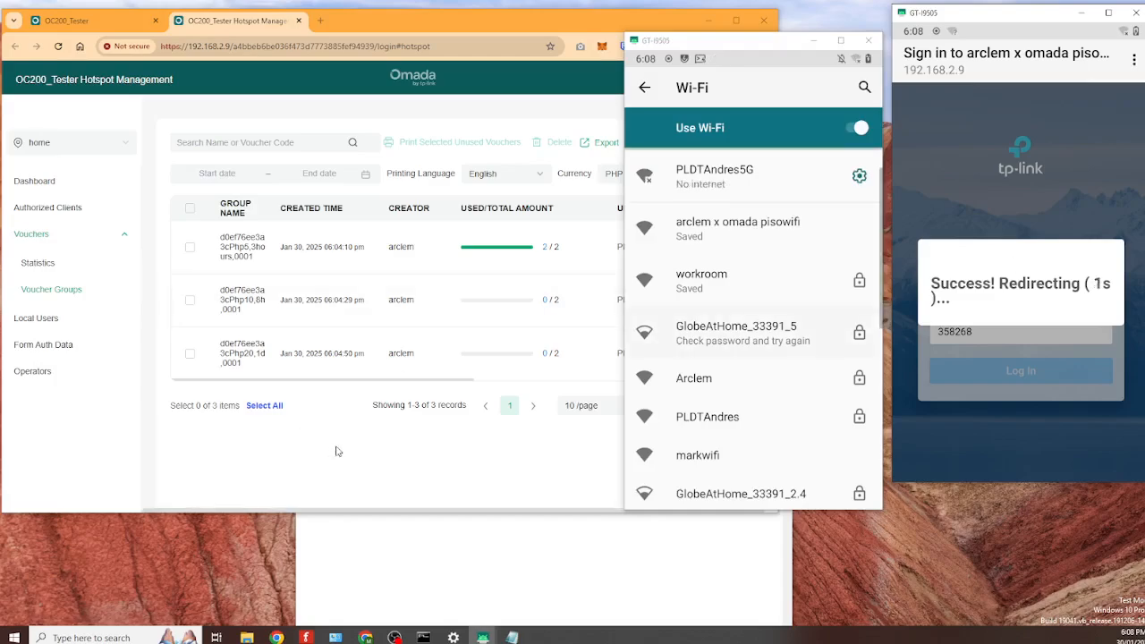
# - Check the Omada voucher page, then open the hotspot sign-in page on the first phone
pyautogui.click(404, 460)
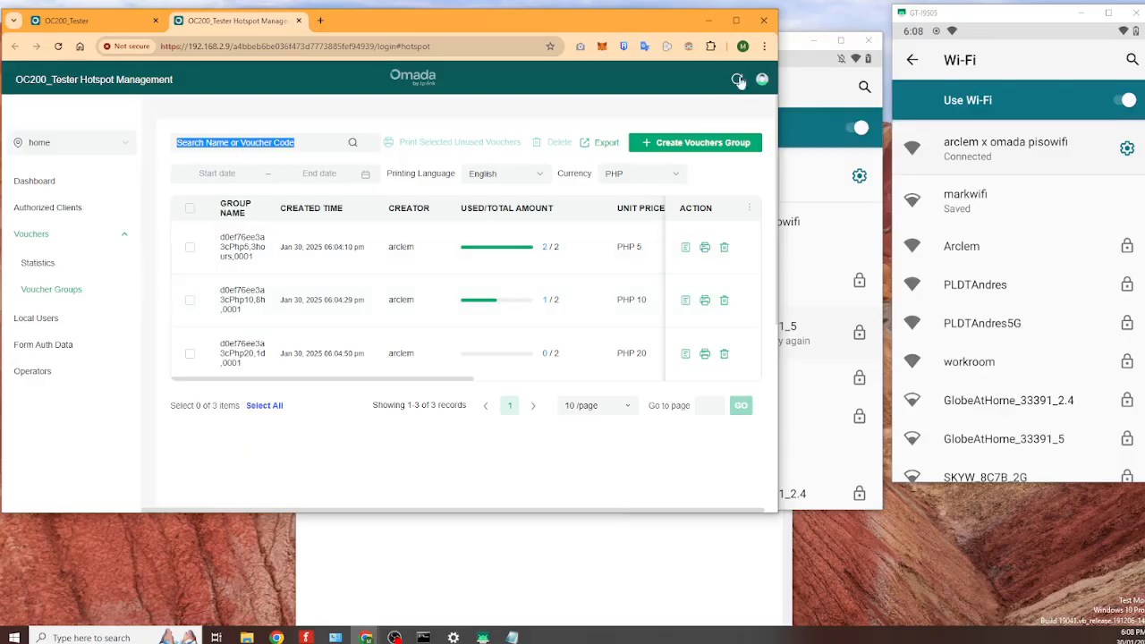
pyautogui.click(799, 78)
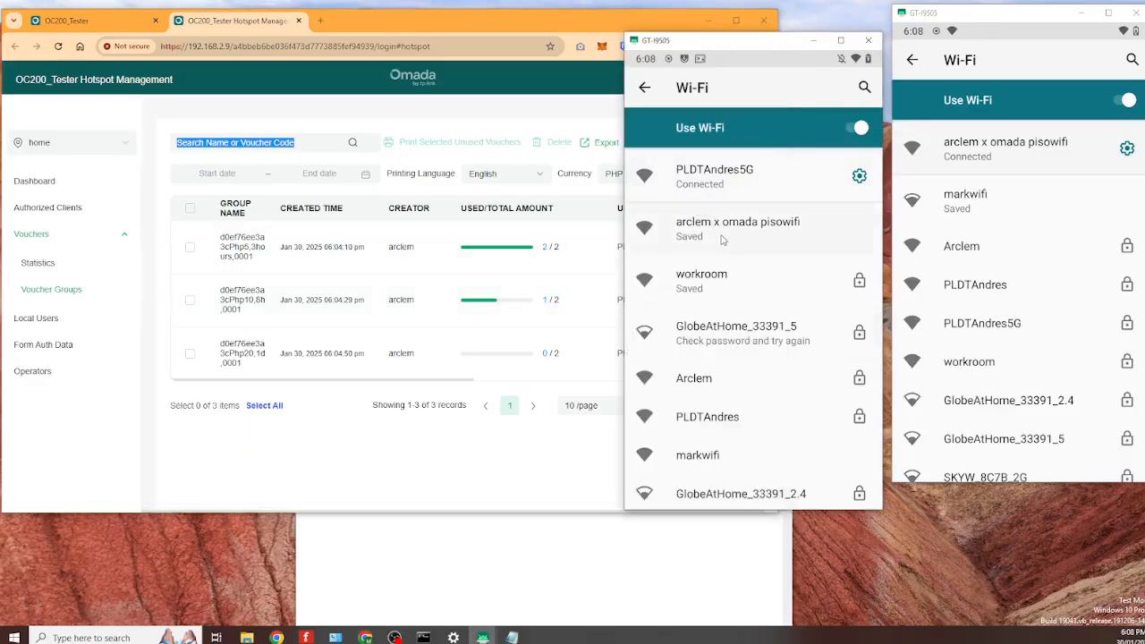
pyautogui.click(721, 232)
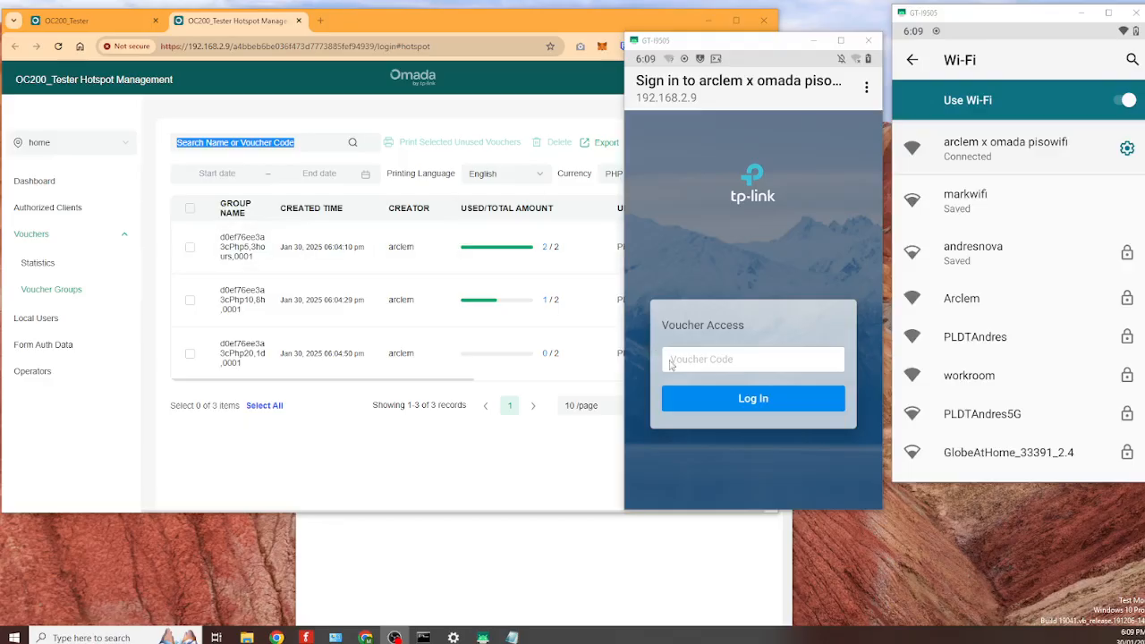
# - Enter the second PHP 10 voucher code on the captive portal and log in
pyautogui.click(670, 361)
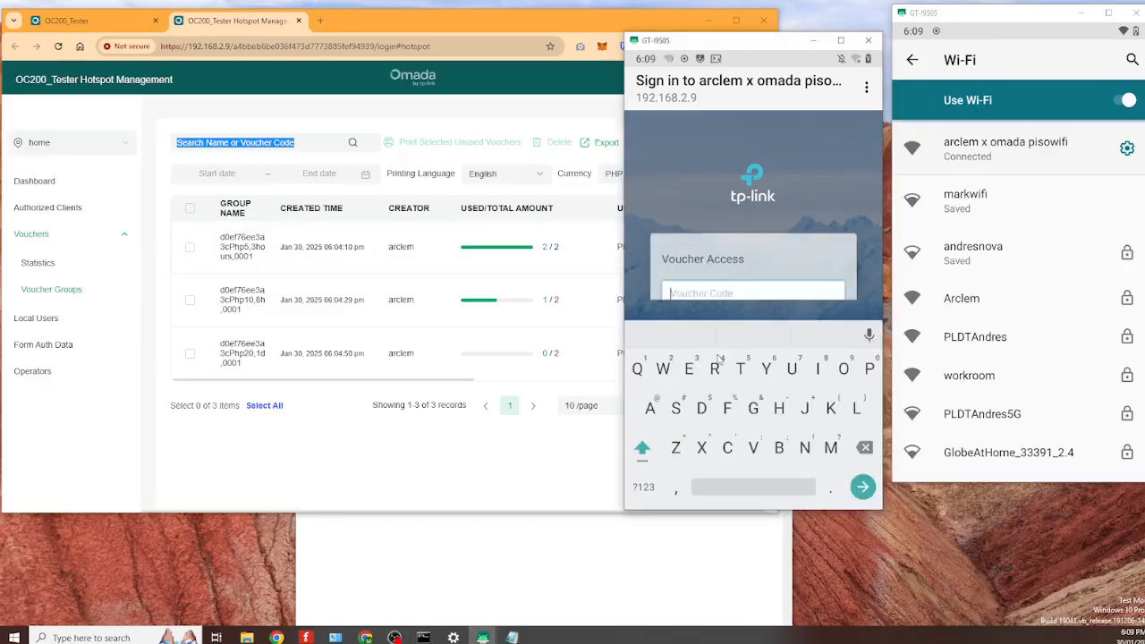
pyautogui.click(646, 490)
pyautogui.click(868, 370)
pyautogui.click(844, 369)
pyautogui.click(869, 370)
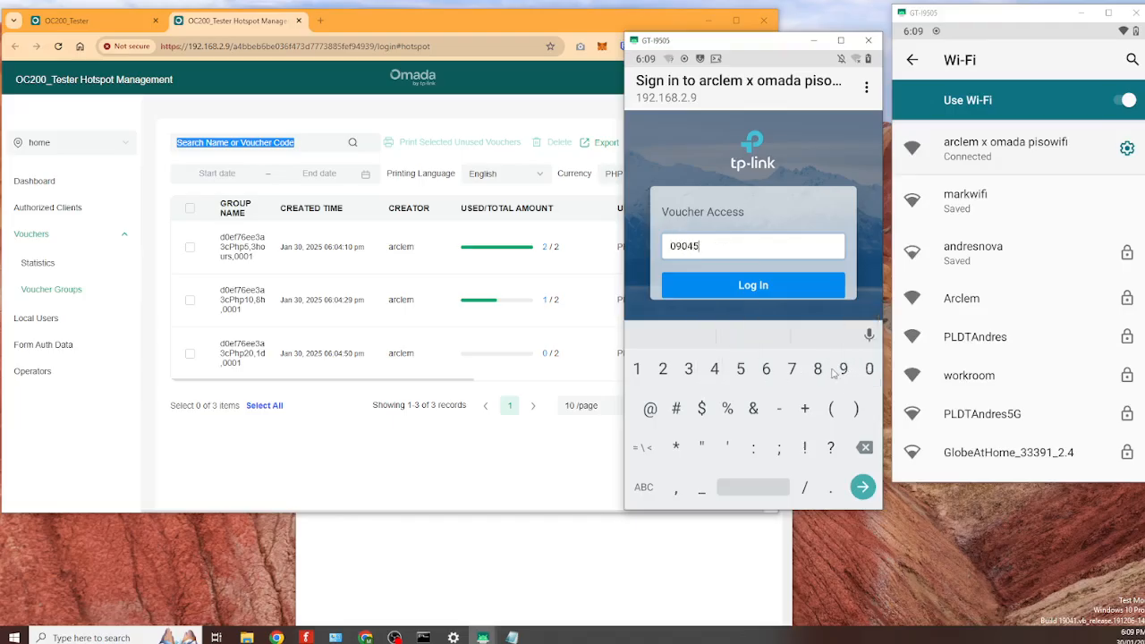
pyautogui.click(753, 285)
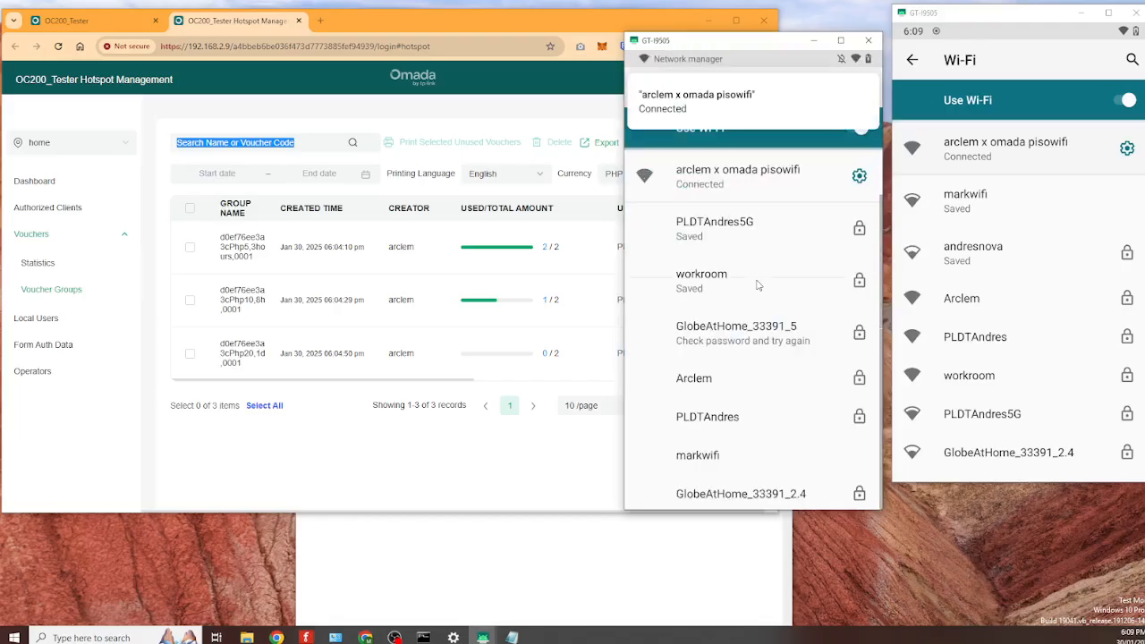
# - Refresh Omada to confirm PHP 10 usage at 2/2, then bring up the sign-in page and Wi-Fi list on the phones
pyautogui.click(349, 143)
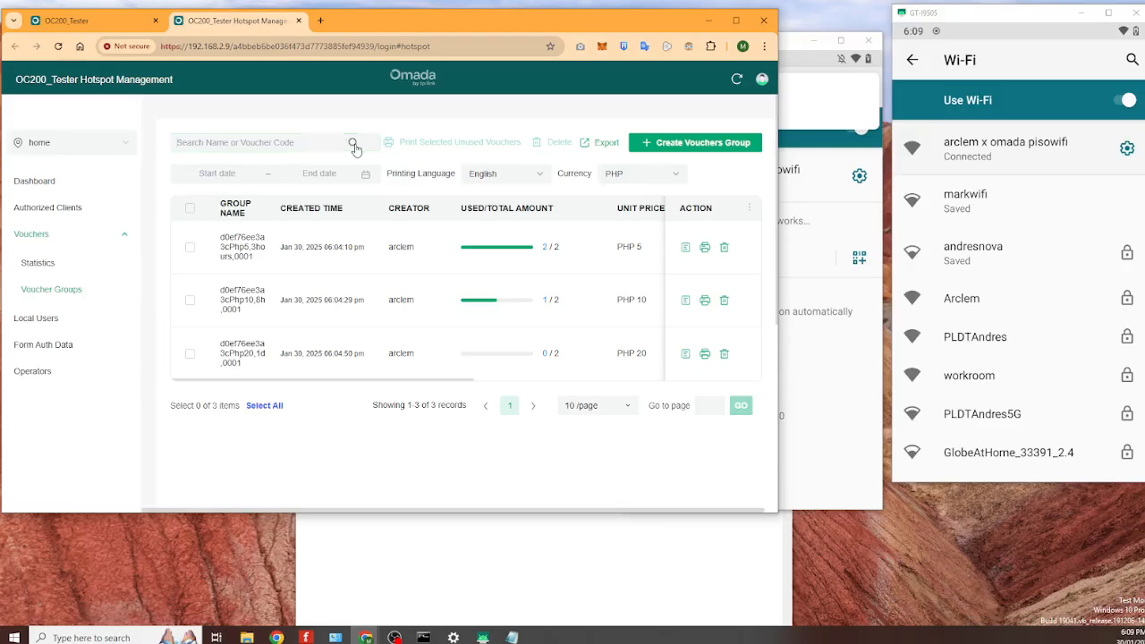
pyautogui.click(354, 144)
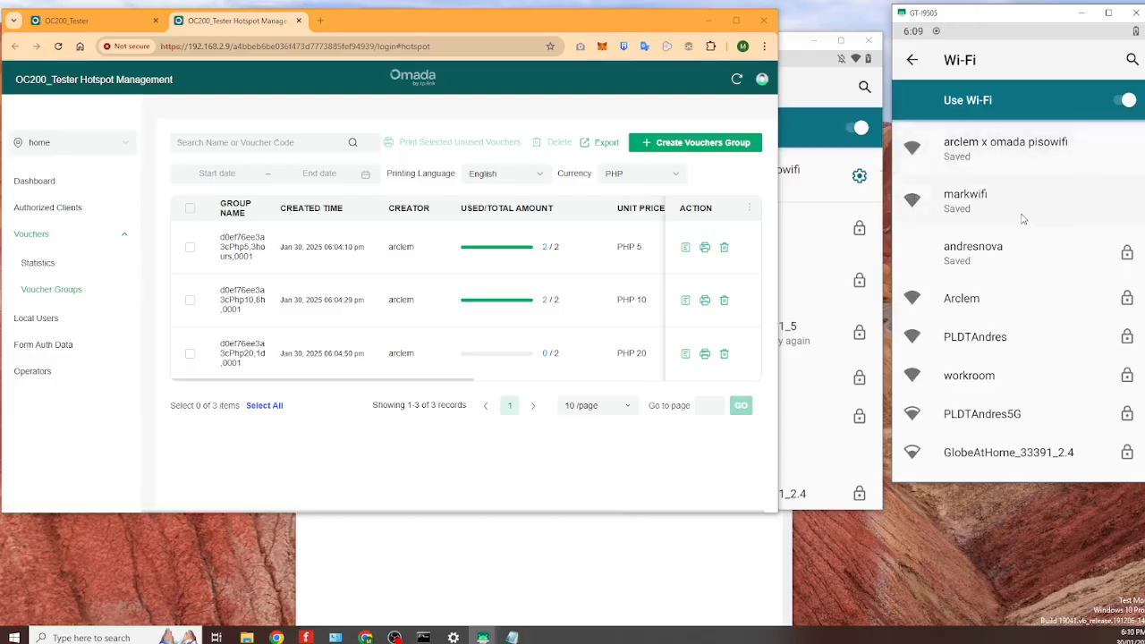
pyautogui.click(1007, 143)
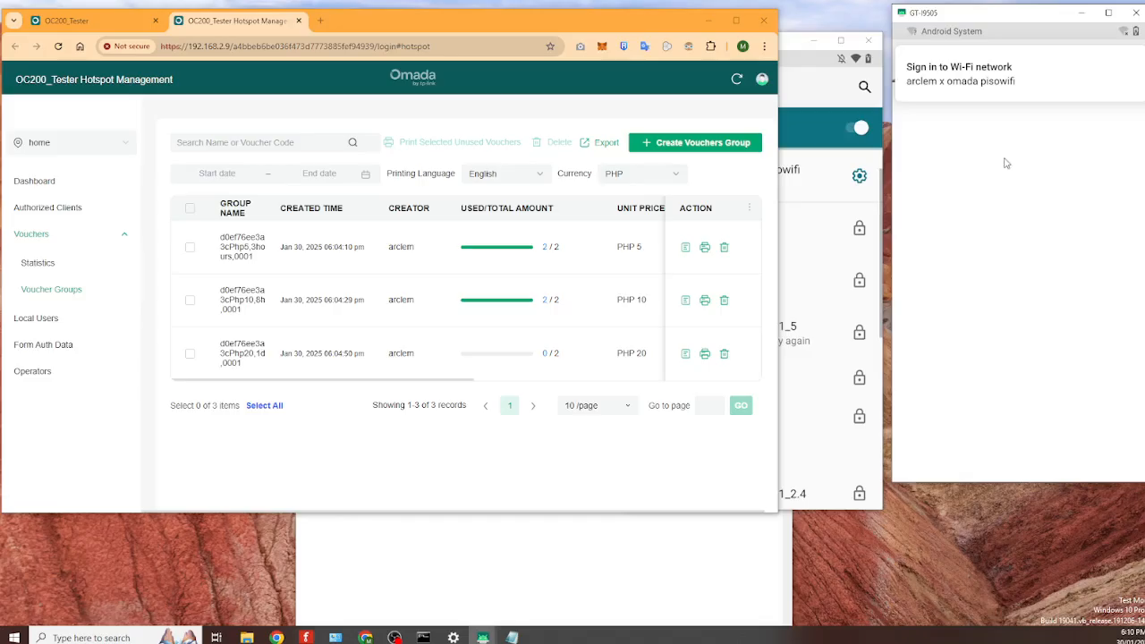
pyautogui.click(813, 82)
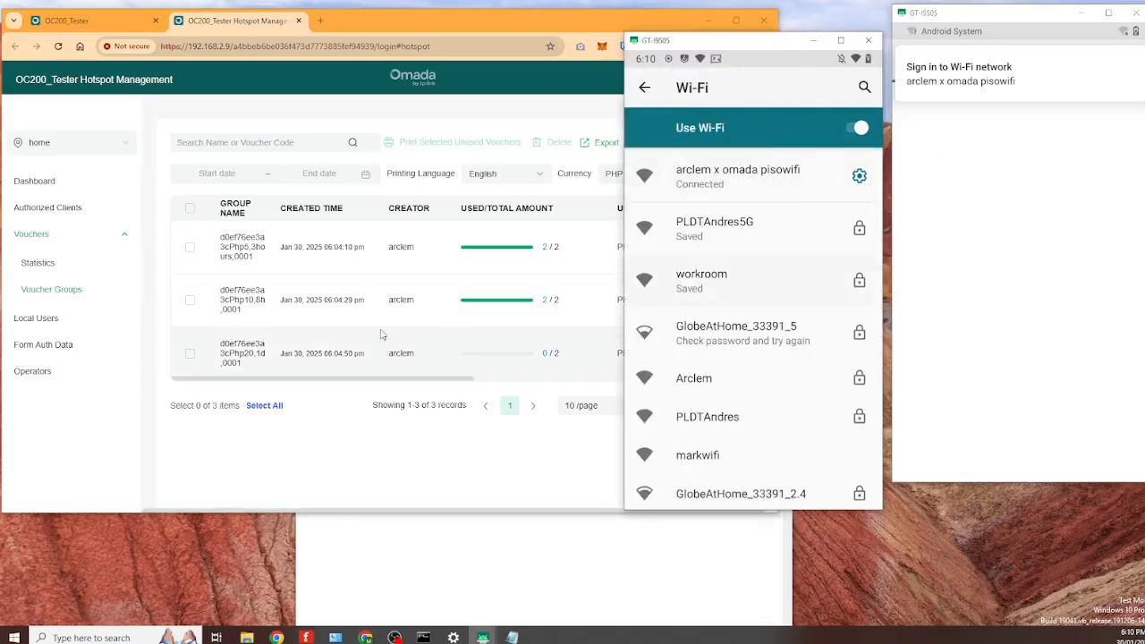